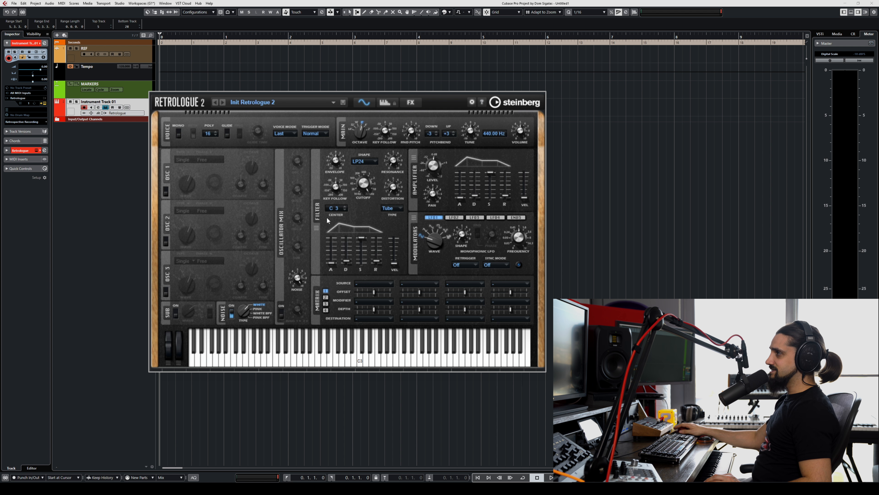
# Step: Lower the filter cutoff and adjust the filter's envelope amount on the noise patch
pyautogui.moveTo(365, 183); pyautogui.dragTo(361, 193)
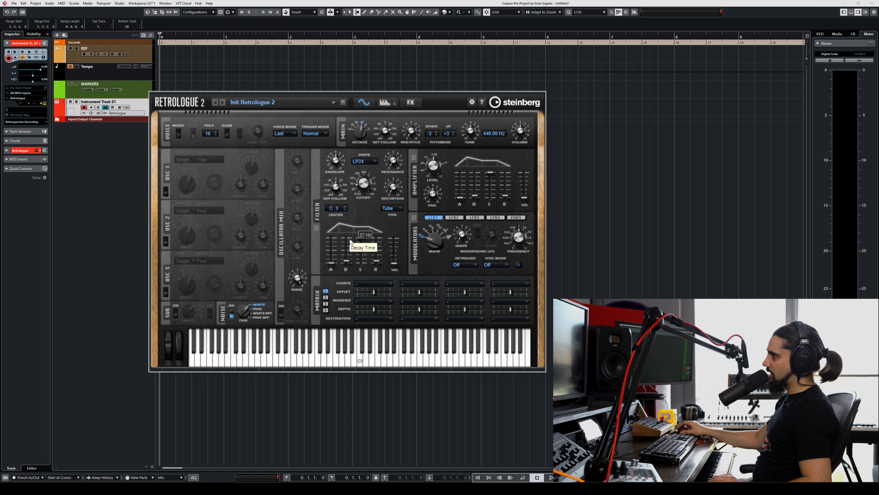
pyautogui.moveTo(336, 161); pyautogui.dragTo(336, 161)
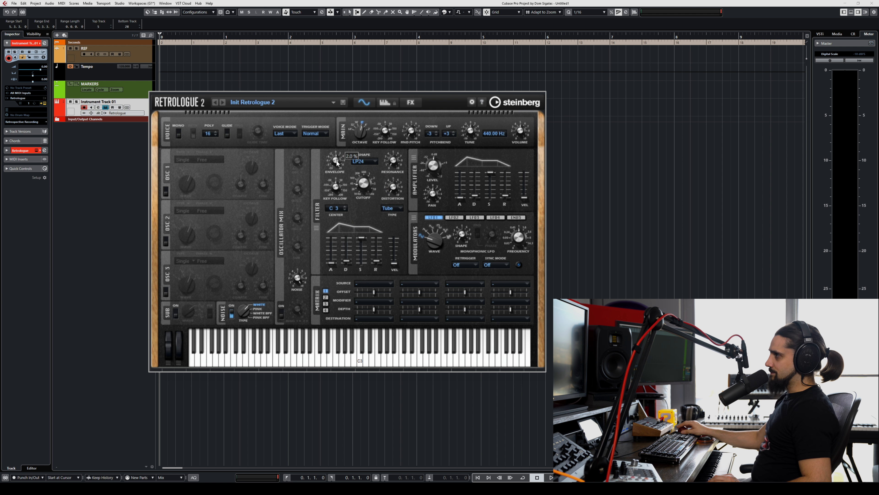
pyautogui.moveTo(338, 141); pyautogui.dragTo(350, 193)
pyautogui.moveTo(337, 161); pyautogui.dragTo(362, 196)
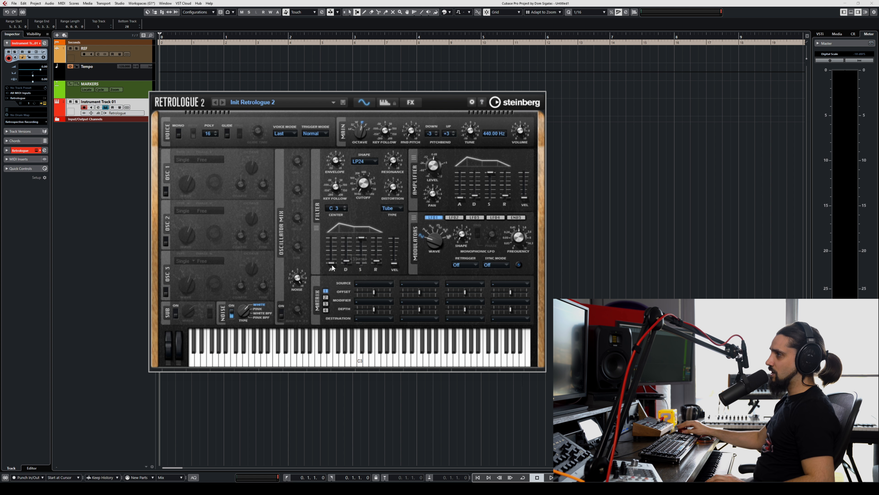
# Step: Set the filter envelope's attack to about 1905 ms and fine-tune the filter's envelope amount
pyautogui.moveTo(328, 264)
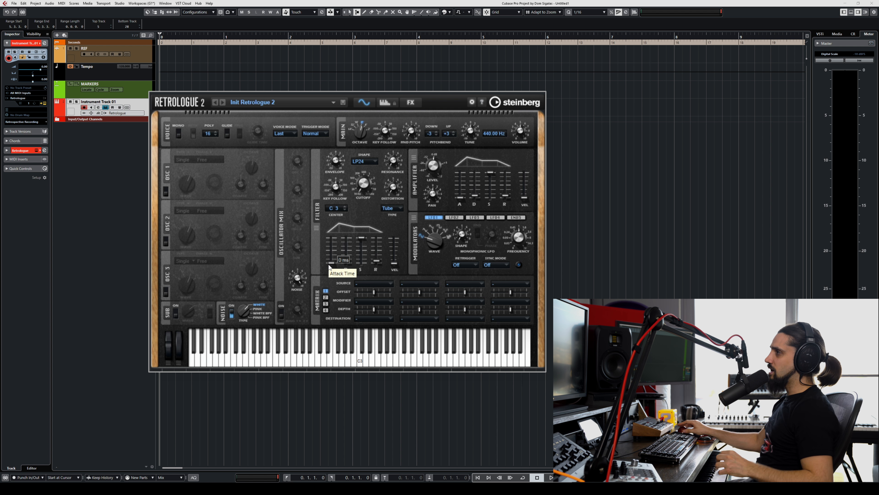
pyautogui.moveTo(329, 266); pyautogui.dragTo(331, 249)
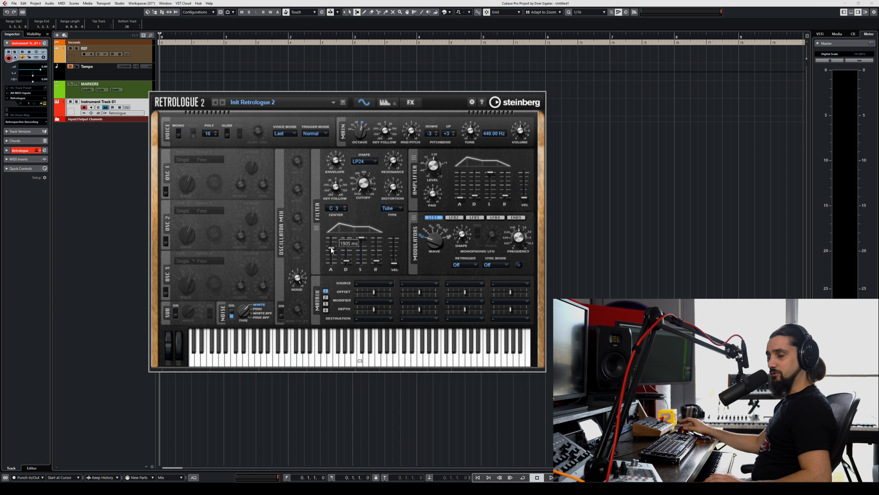
pyautogui.moveTo(337, 159); pyautogui.dragTo(337, 156)
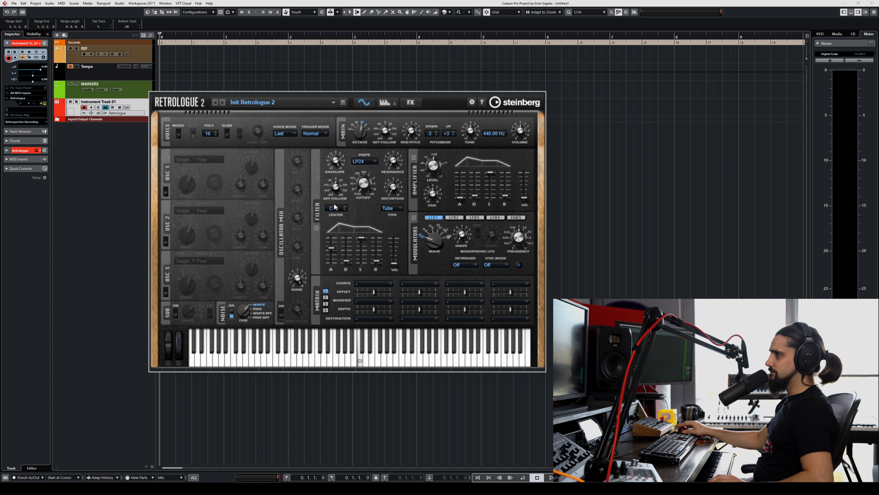
# Step: Lengthen the release time of the amplifier envelope
pyautogui.moveTo(364, 242)
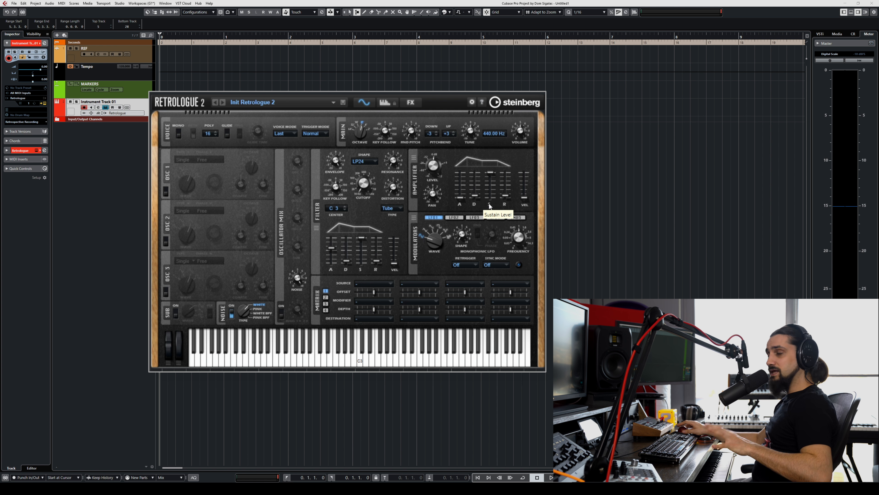
pyautogui.click(502, 197)
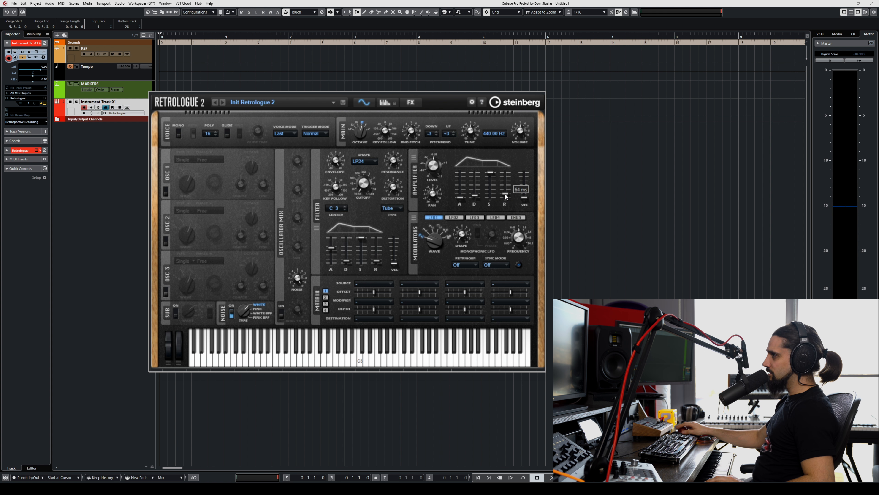
pyautogui.moveTo(507, 184); pyautogui.dragTo(506, 185)
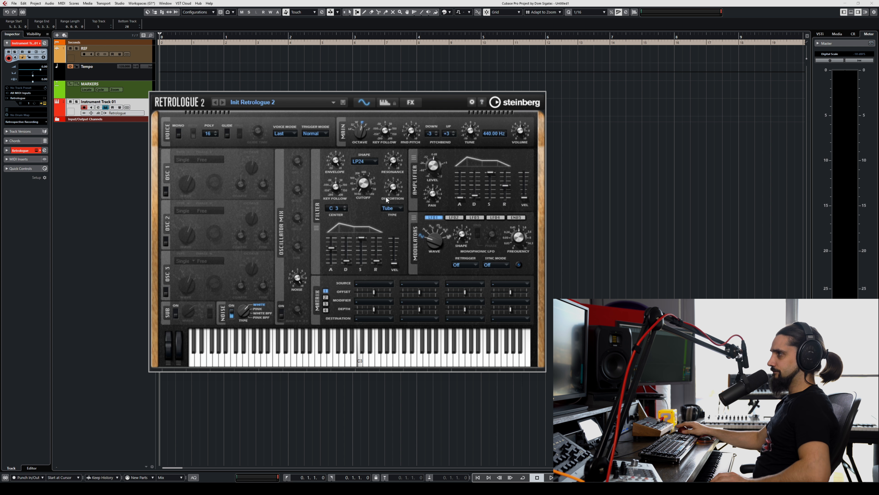
# Step: Lengthen the filter envelope's release time to somewhat more than 2139 ms
pyautogui.click(375, 263)
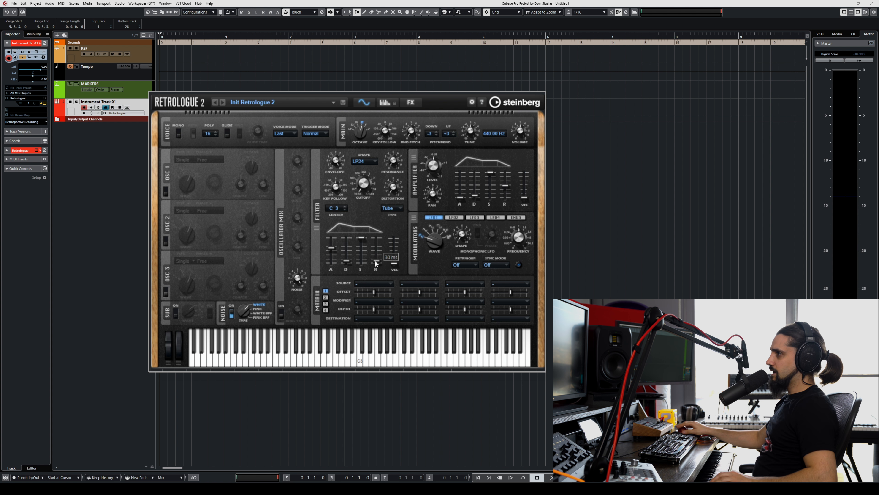
pyautogui.moveTo(376, 253); pyautogui.dragTo(376, 250)
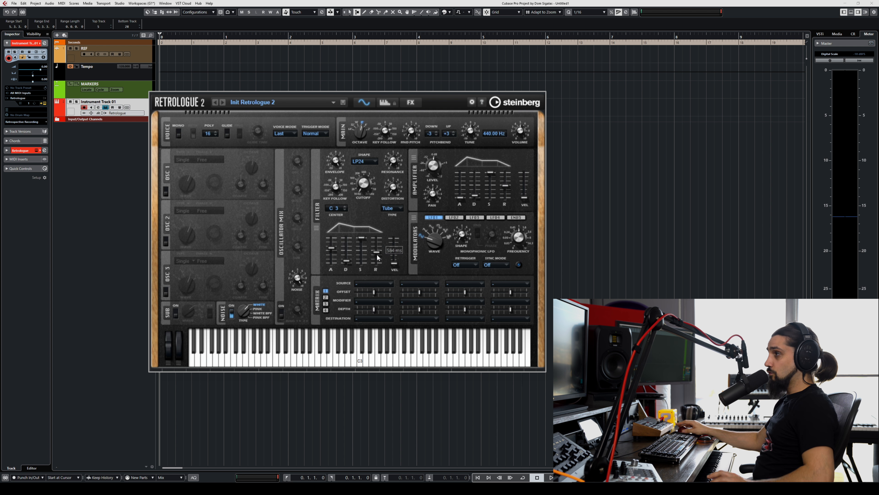
pyautogui.moveTo(377, 255)
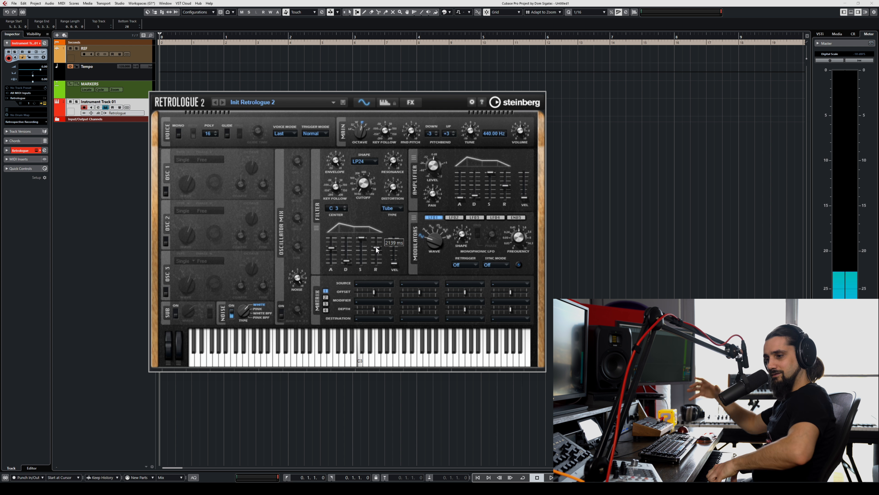
pyautogui.moveTo(376, 248); pyautogui.dragTo(376, 246)
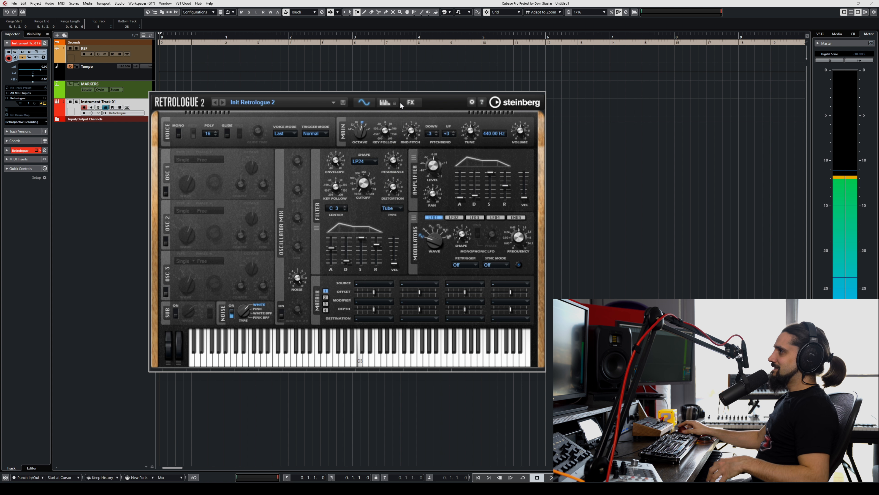
# Step: Enable the synth's Delay effect and lower its mix
pyautogui.click(410, 102)
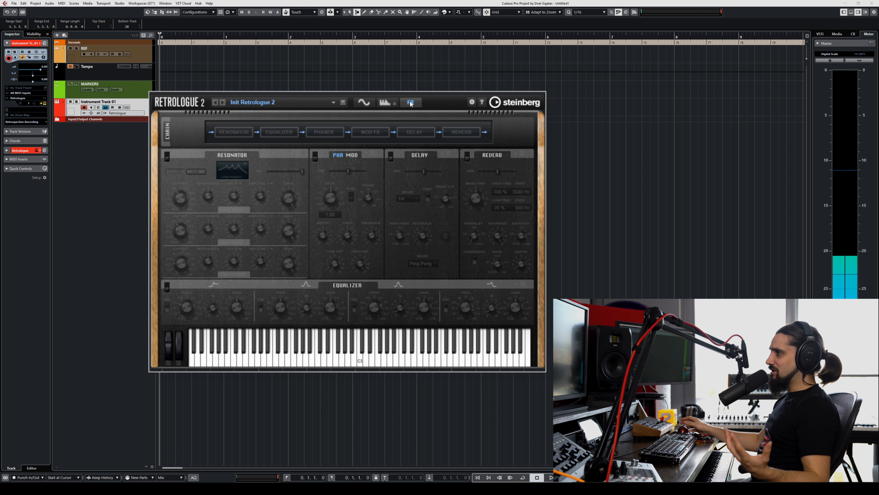
pyautogui.click(391, 156)
pyautogui.moveTo(419, 172); pyautogui.dragTo(412, 171)
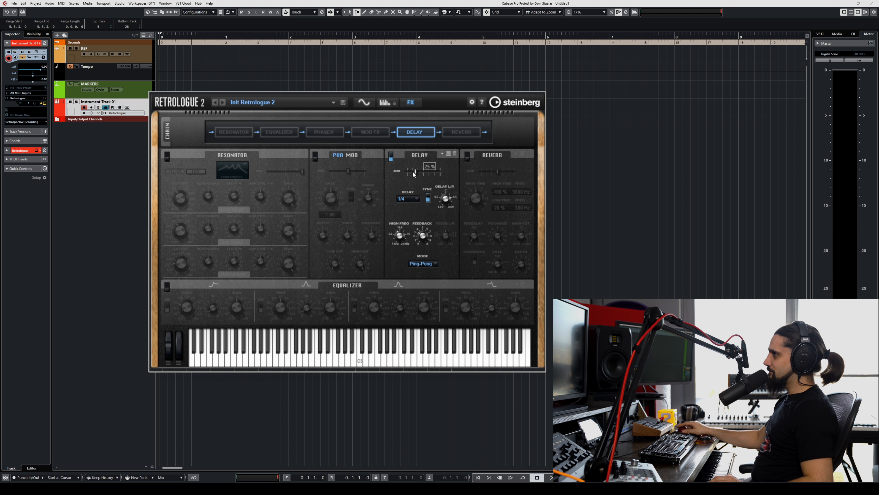
# Step: Enable the Reverb effect and reduce its mix
pyautogui.click(467, 156)
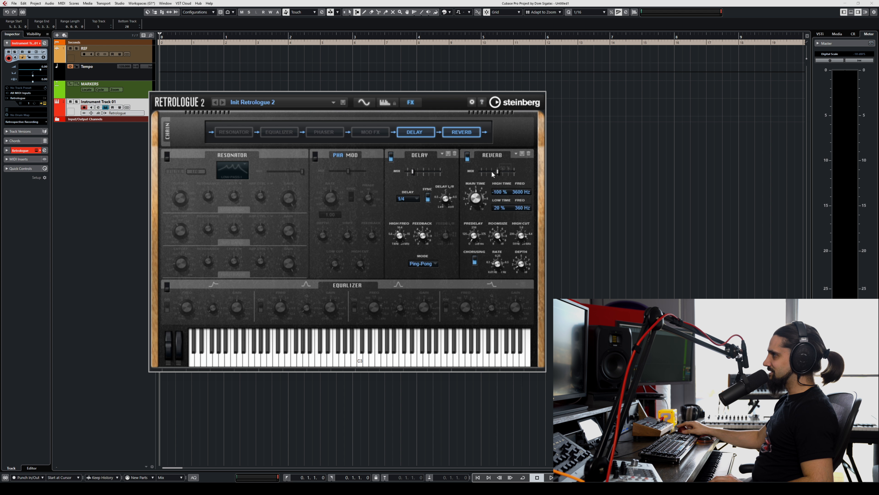
pyautogui.moveTo(496, 169); pyautogui.dragTo(490, 170)
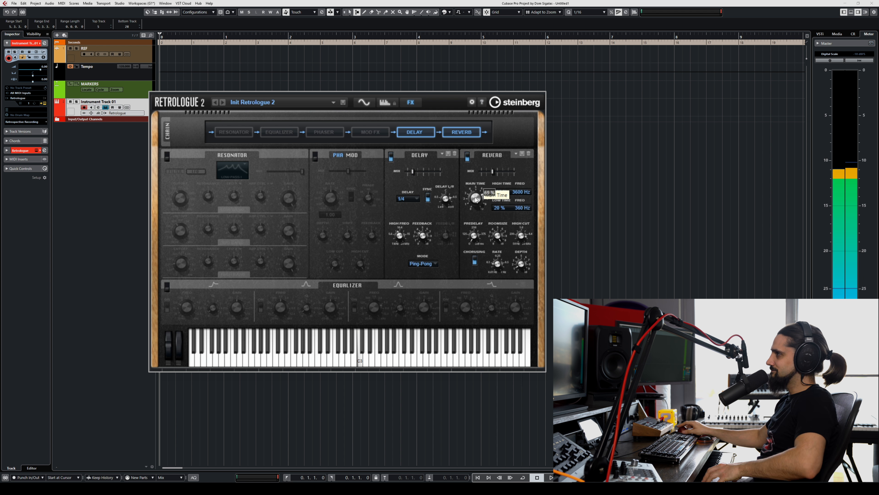
pyautogui.moveTo(493, 171); pyautogui.dragTo(489, 171)
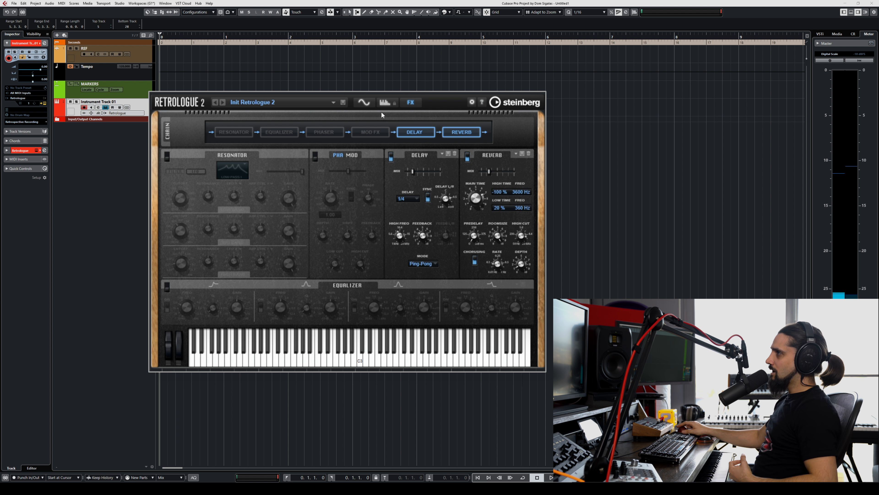
# Step: Lower the filter envelope's sustain and lengthen its decay and attack, with the attack at about 6775 ms
pyautogui.click(363, 102)
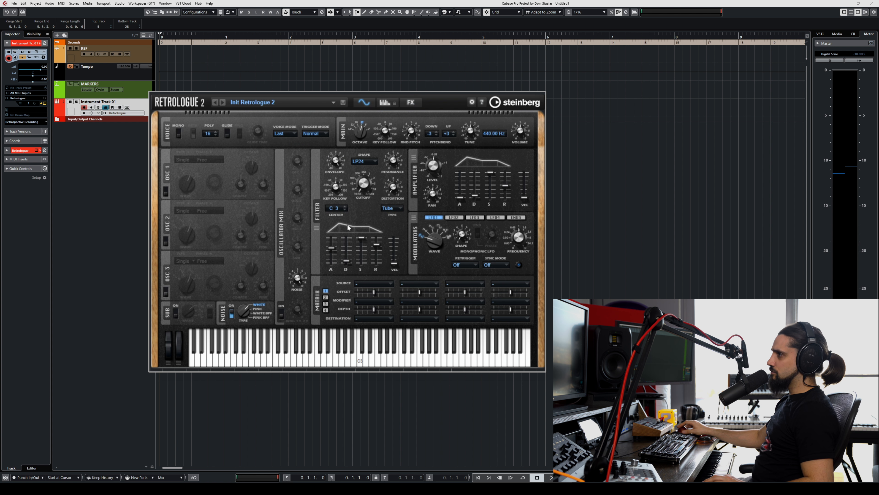
pyautogui.moveTo(358, 240)
pyautogui.mouseDown()
pyautogui.moveTo(347, 245)
pyautogui.moveTo(360, 255)
pyautogui.mouseUp()
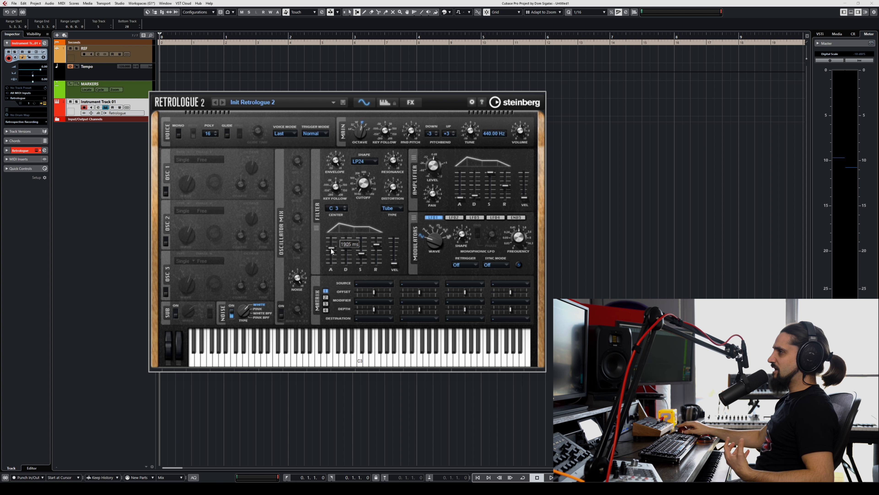
pyautogui.moveTo(331, 250); pyautogui.dragTo(333, 246)
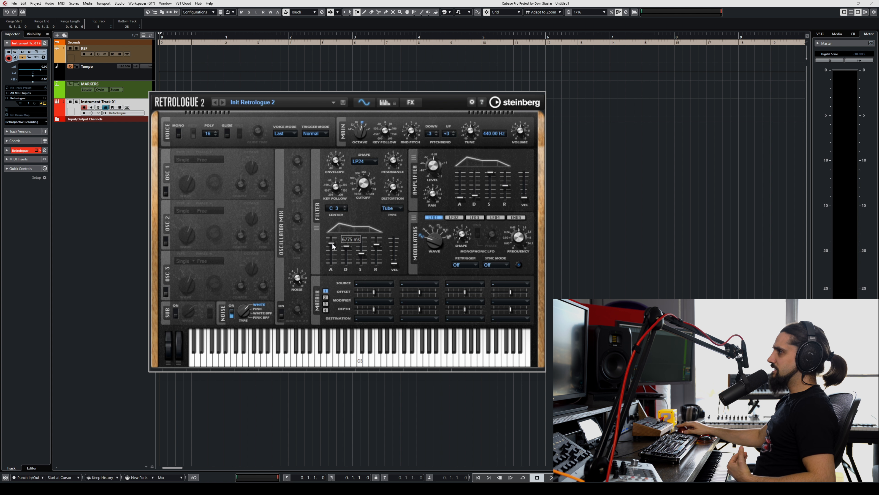
pyautogui.moveTo(332, 246); pyautogui.dragTo(333, 247)
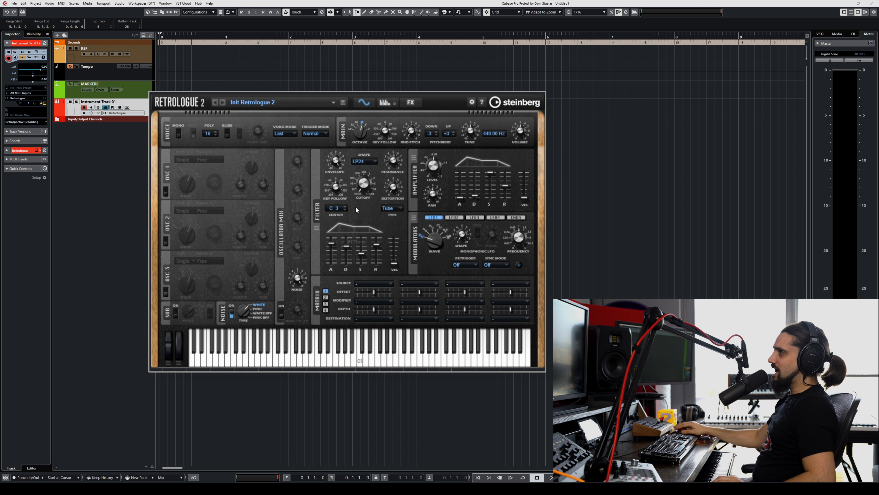
# Step: Try the filter shapes HP12, BR12+LP12 and HP18+LP6 one after another
pyautogui.click(362, 161)
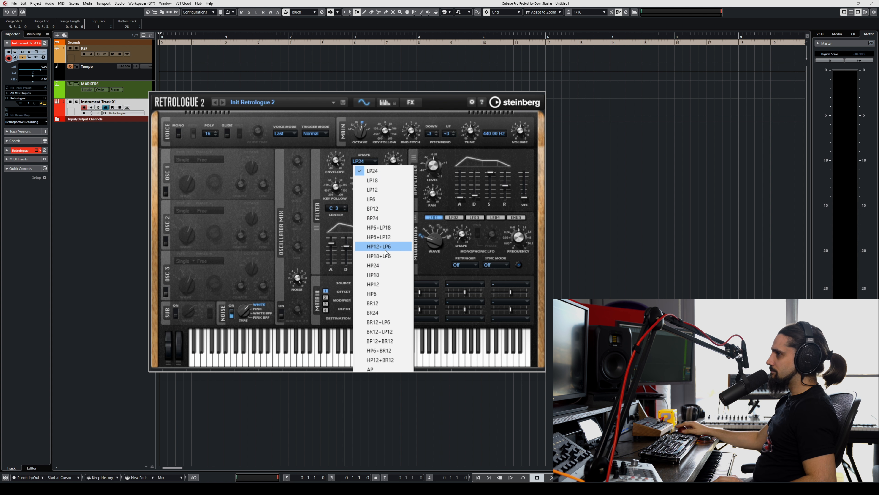
pyautogui.click(387, 285)
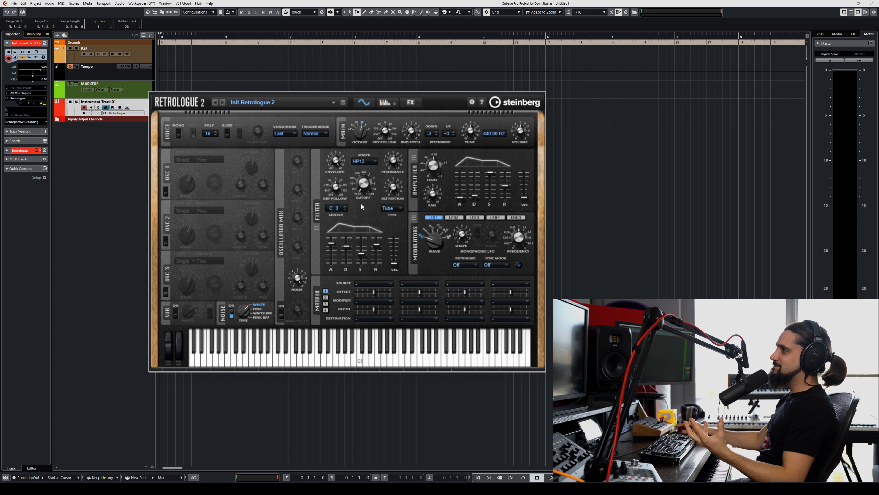
pyautogui.click(367, 162)
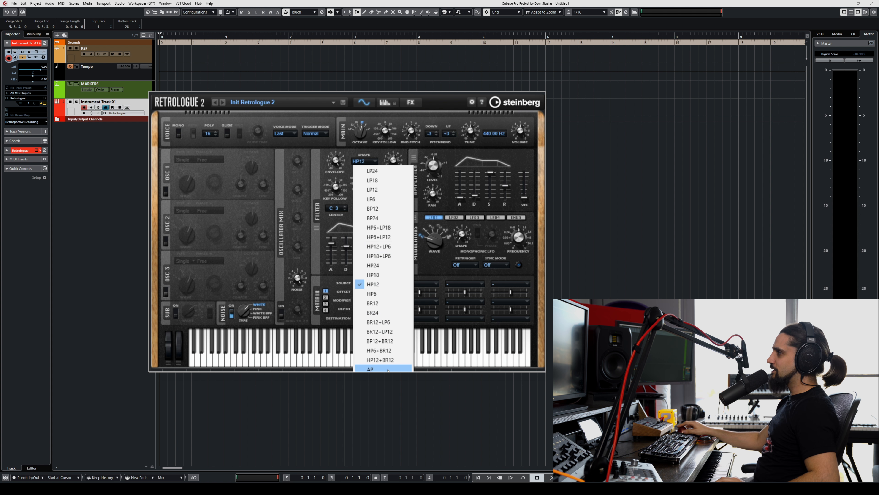
pyautogui.click(390, 331)
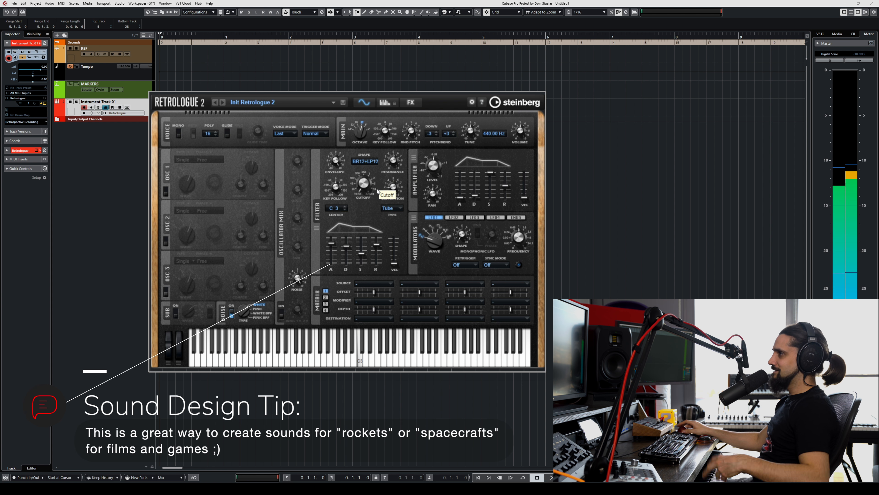
pyautogui.click(363, 158)
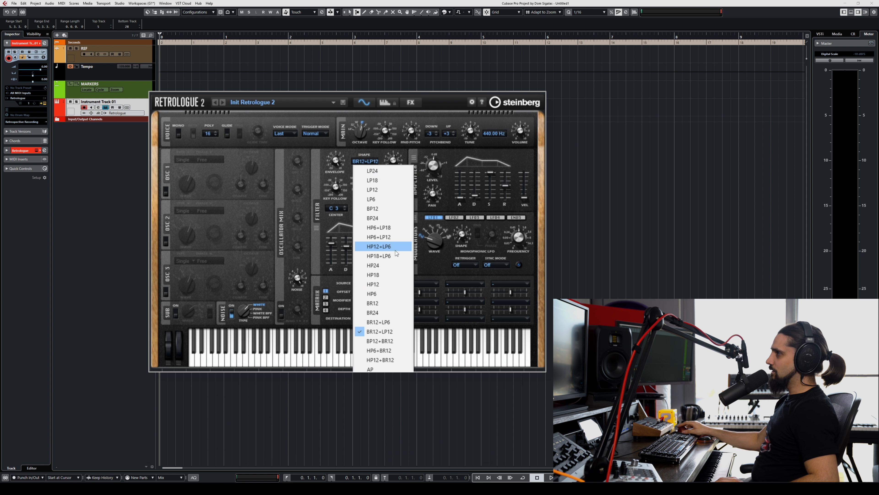
pyautogui.click(390, 257)
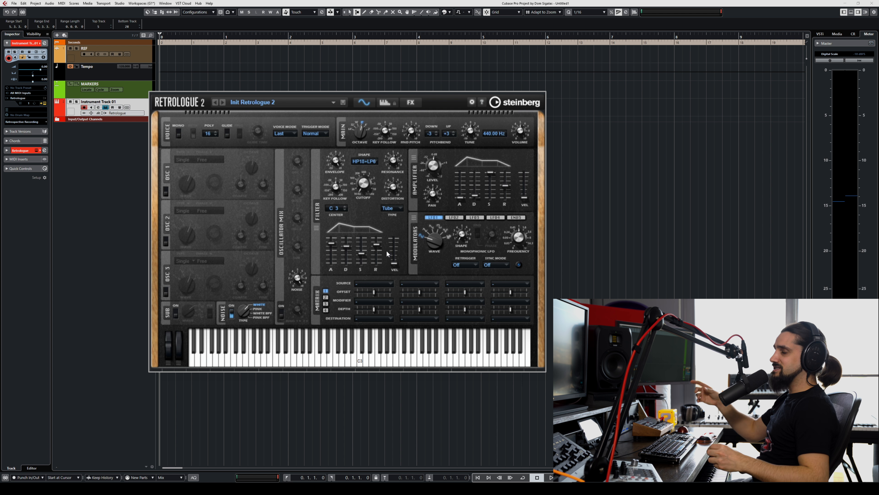
# Step: Start recording on the instrument track and adjust the filter envelope's attack time
pyautogui.press('space')
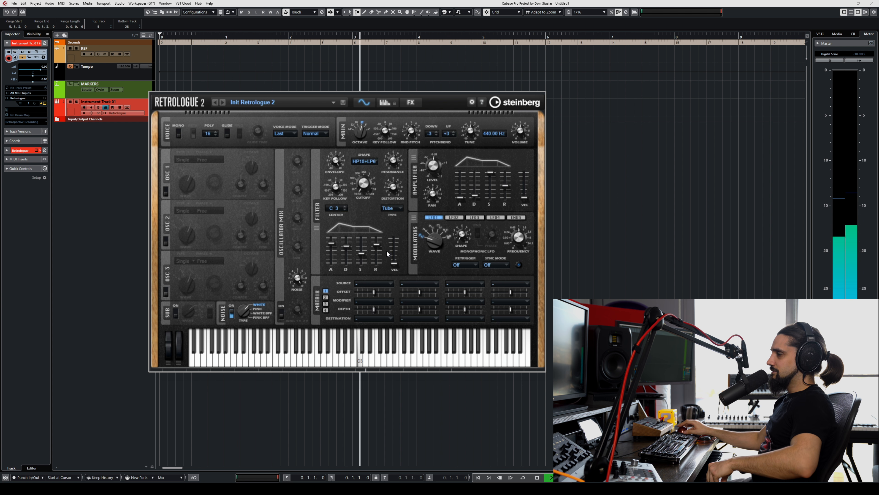
pyautogui.moveTo(364, 190)
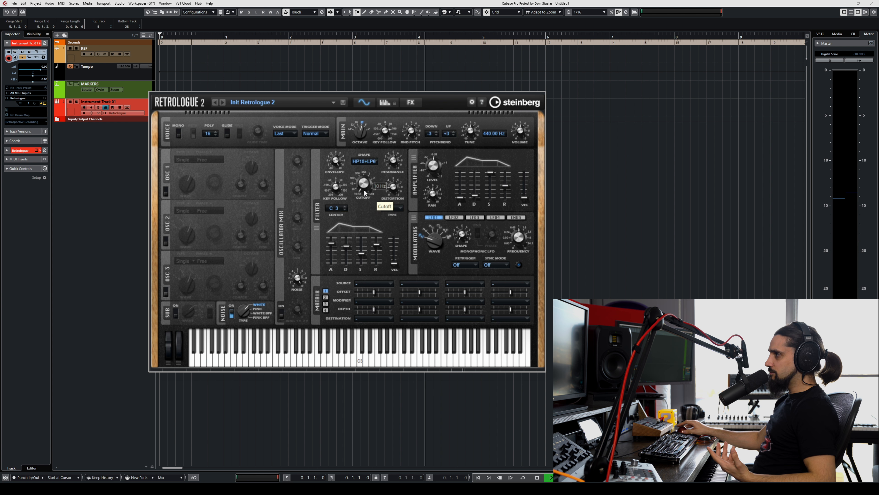
pyautogui.moveTo(331, 244); pyautogui.dragTo(331, 251)
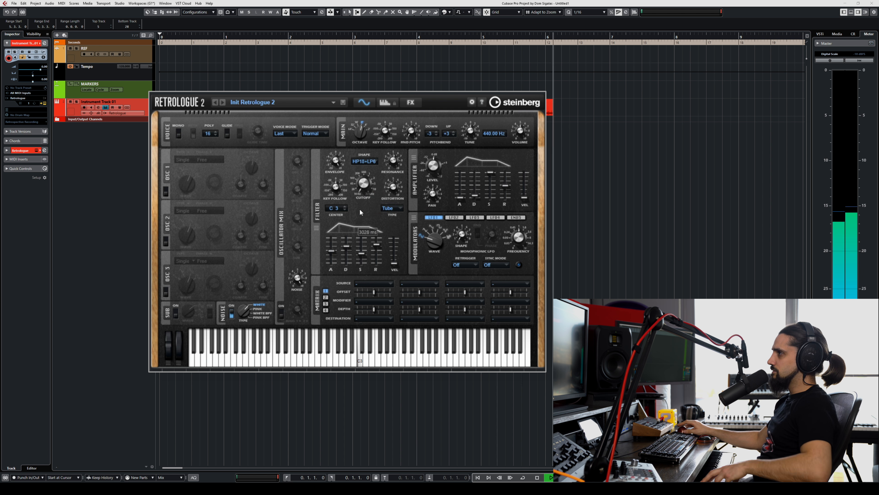
# Step: Set the filter shape to LP24 and lengthen the filter envelope's attack, and close the synth window
pyautogui.click(363, 161)
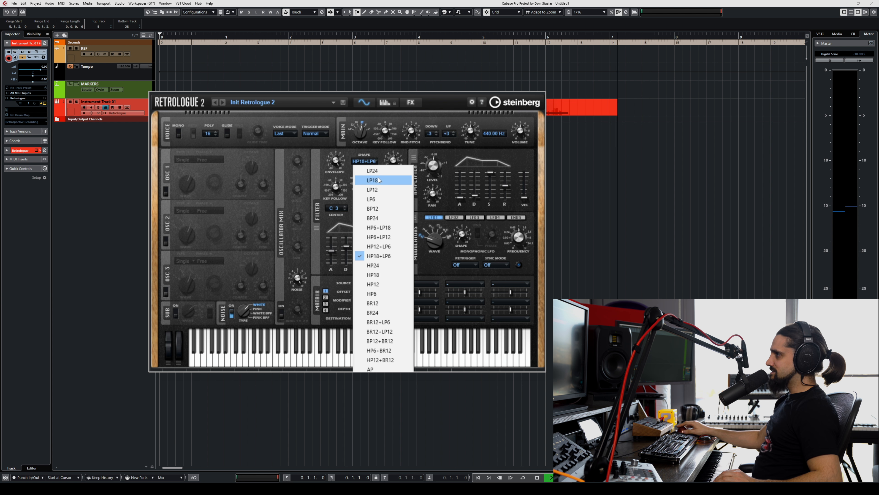
pyautogui.click(381, 173)
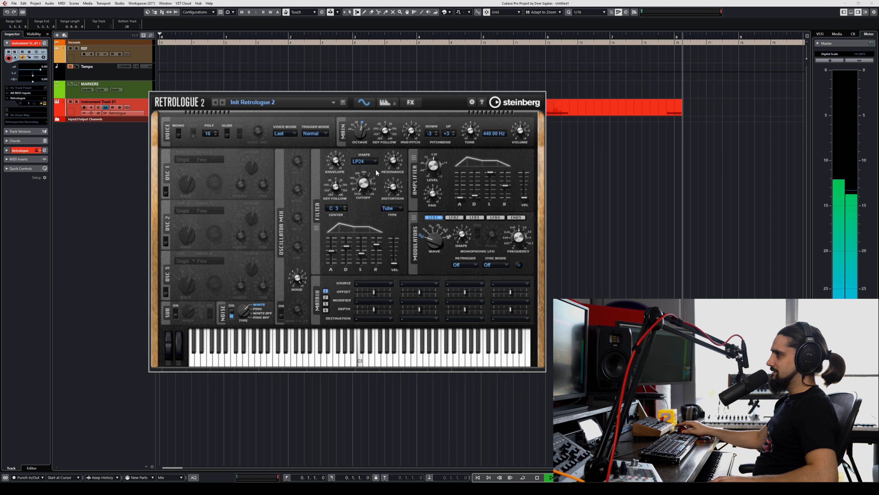
pyautogui.moveTo(335, 250); pyautogui.dragTo(333, 244)
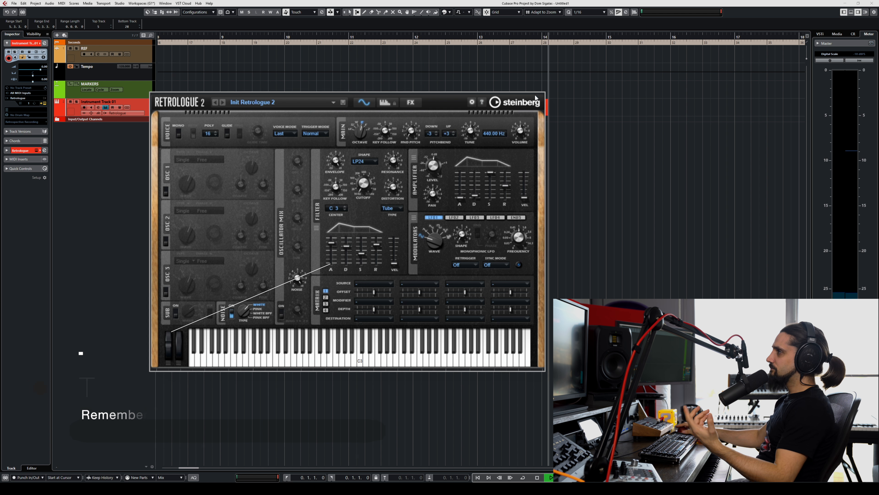
pyautogui.click(474, 128)
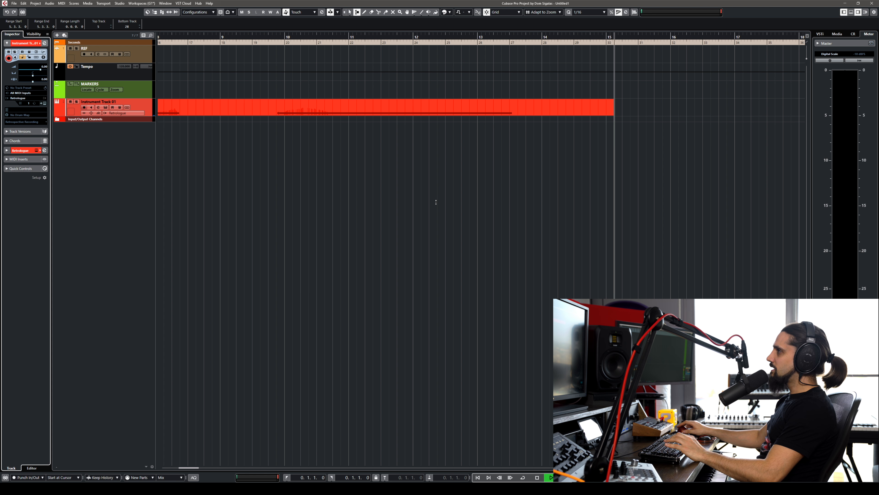
# Step: Stop the recording and render the recorded part in place as block events, using dry processing at 24 bit and muting the source events
pyautogui.press('space')
pyautogui.press('g')
pyautogui.press('g')
pyautogui.press('g')
pyautogui.press('g')
pyautogui.press('g')
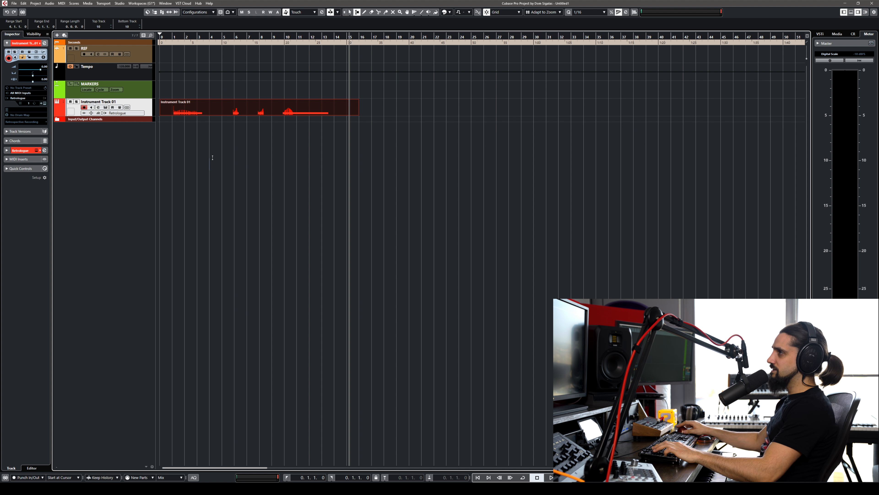
pyautogui.press('1')
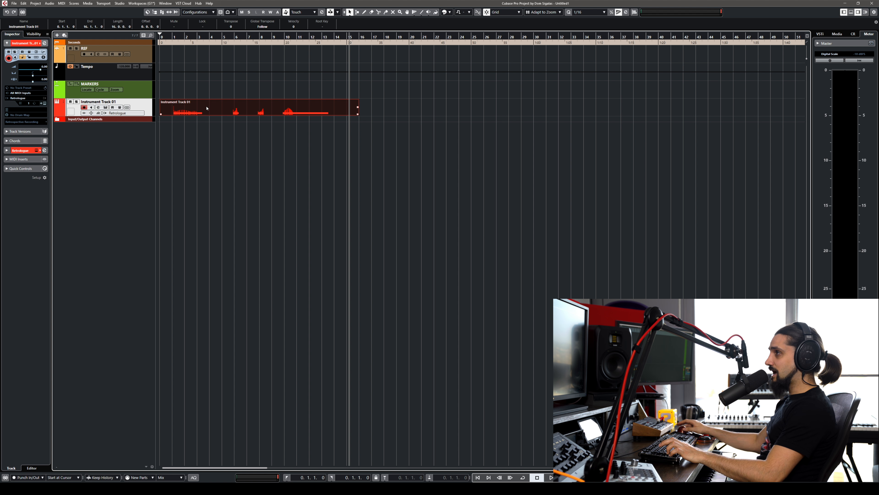
pyautogui.hotkey('alt', 'r')
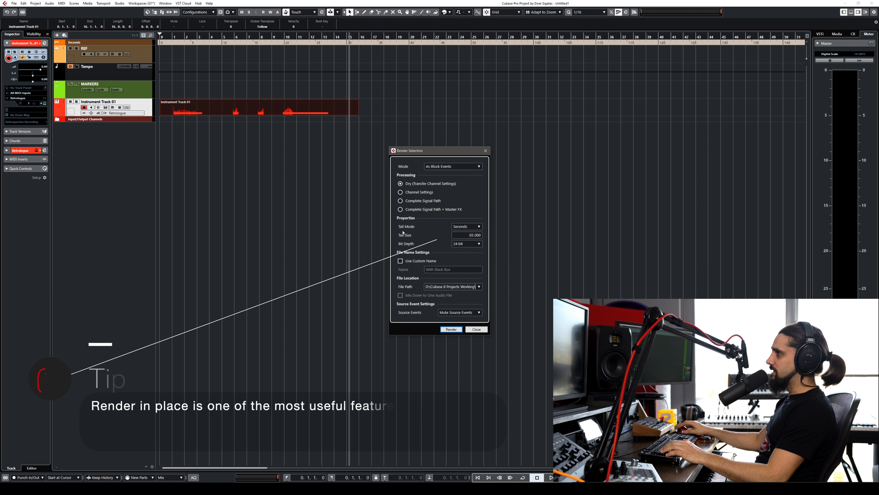
pyautogui.click(450, 329)
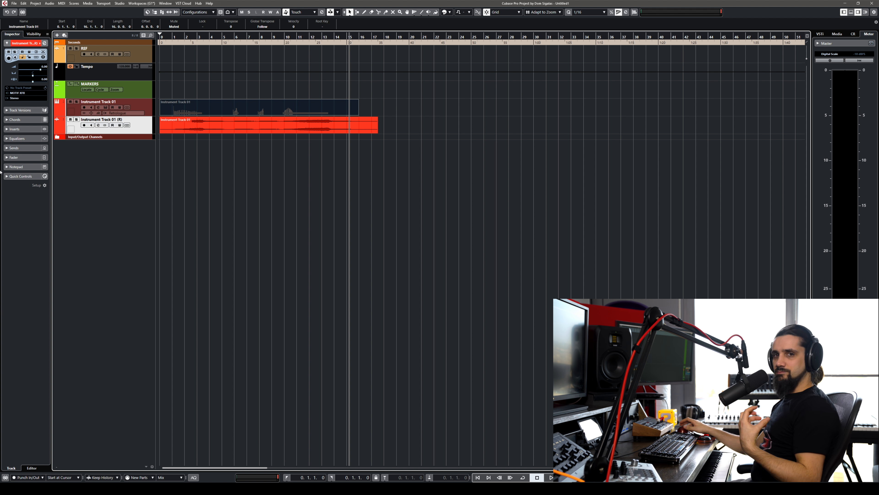
# Step: Open Instrument Track 01's synth and add another stereo instrument track with Retrologue
pyautogui.click(106, 108)
pyautogui.moveTo(272, 130); pyautogui.dragTo(260, 146)
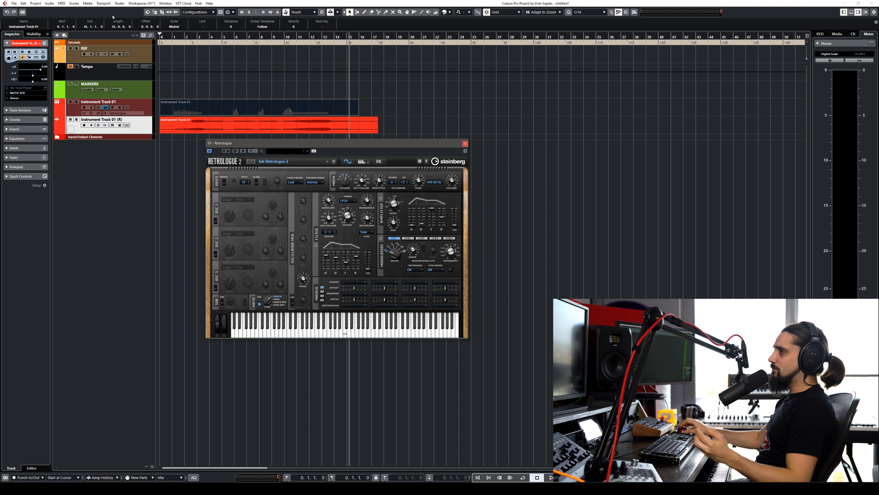
pyautogui.hotkey('shift', 'i')
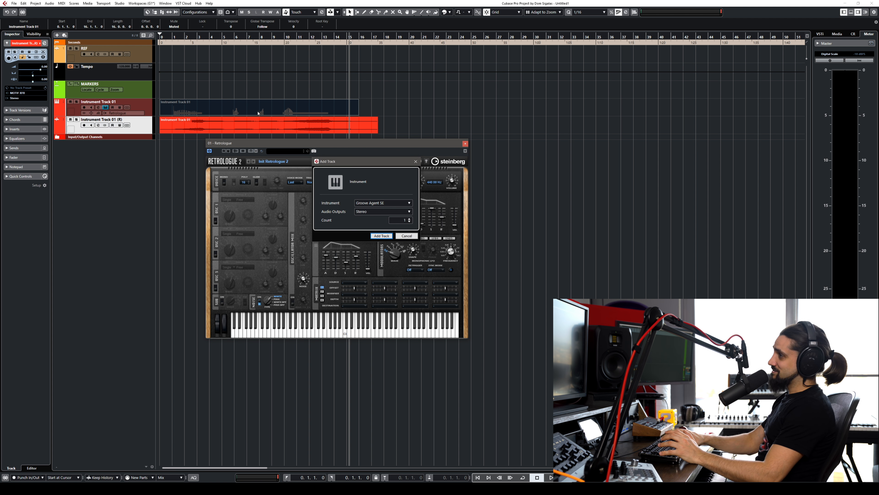
pyautogui.click(381, 203)
pyautogui.click(369, 228)
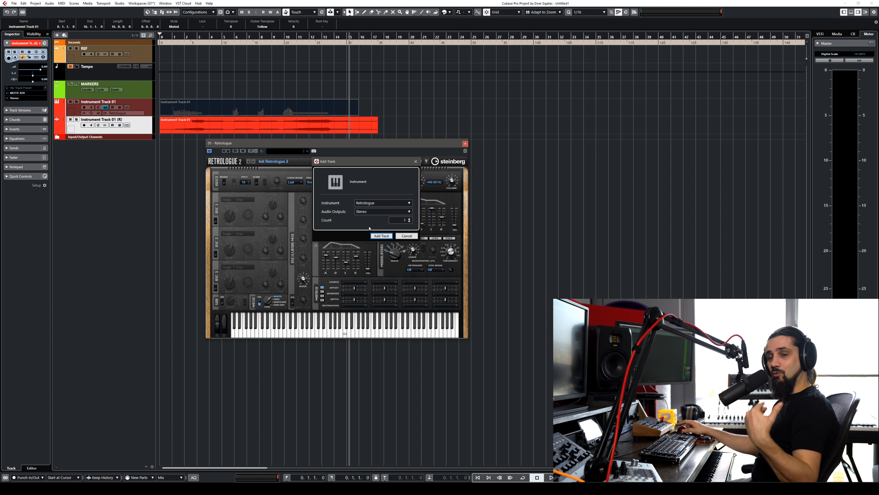
pyautogui.click(381, 235)
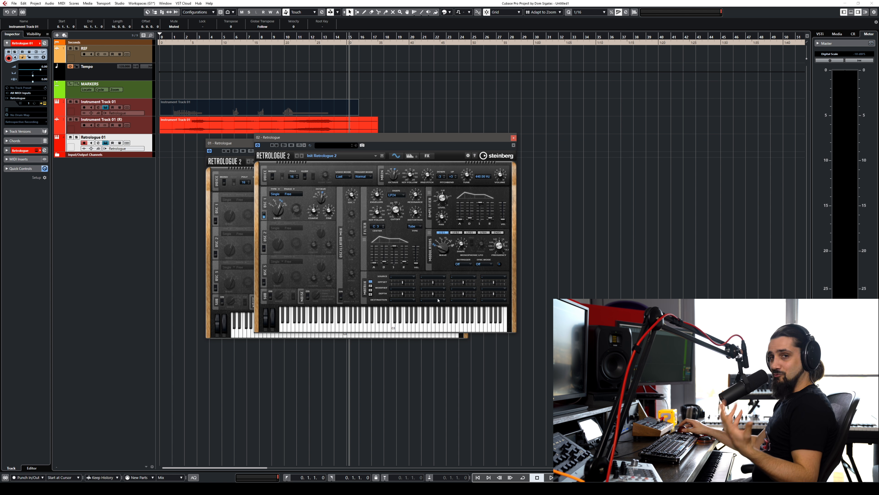
# Step: Close the first track's synth window, leaving the new Retrologue open, and set its oscillator 1 octave to 64
pyautogui.click(240, 148)
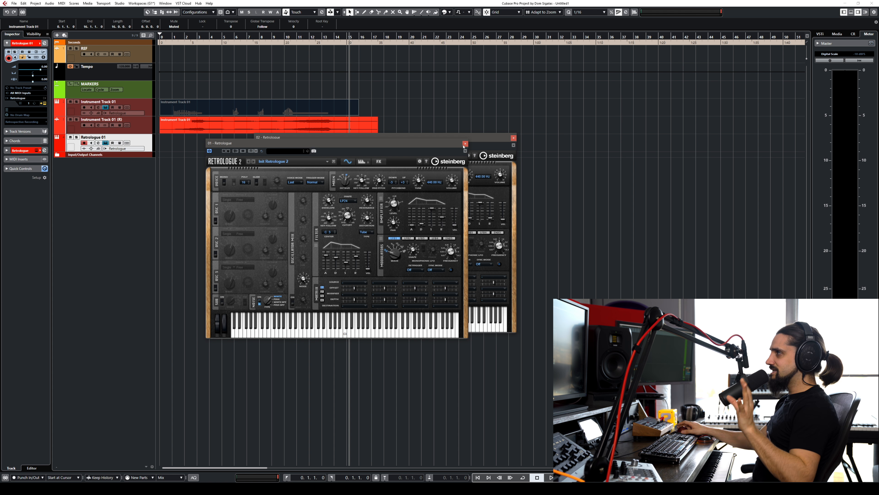
pyautogui.click(465, 143)
pyautogui.moveTo(459, 140); pyautogui.dragTo(415, 158)
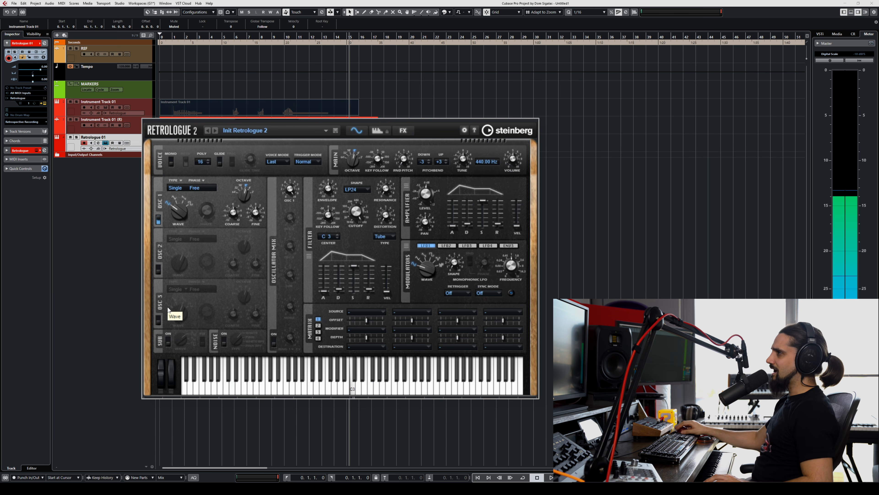
pyautogui.moveTo(248, 199)
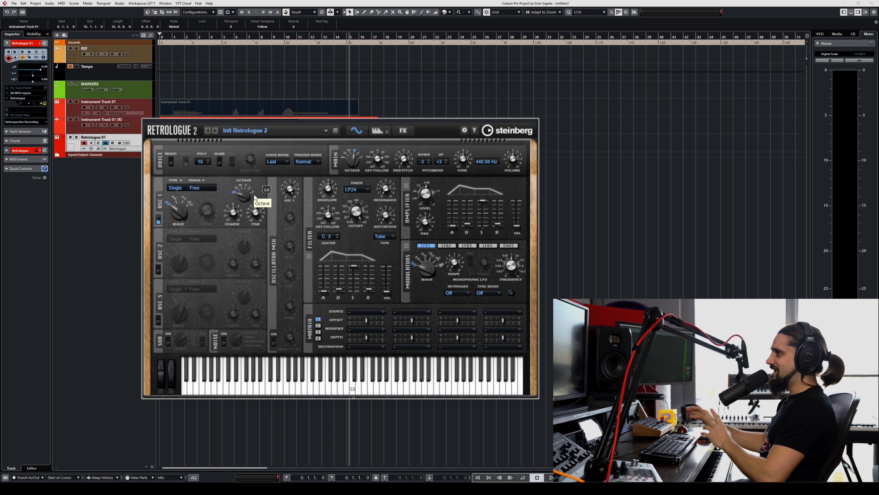
# Step: Lower envelope 3's starting level to about -56 % and route the envelope to Osc 1 Pitch at maximum depth
pyautogui.click(507, 245)
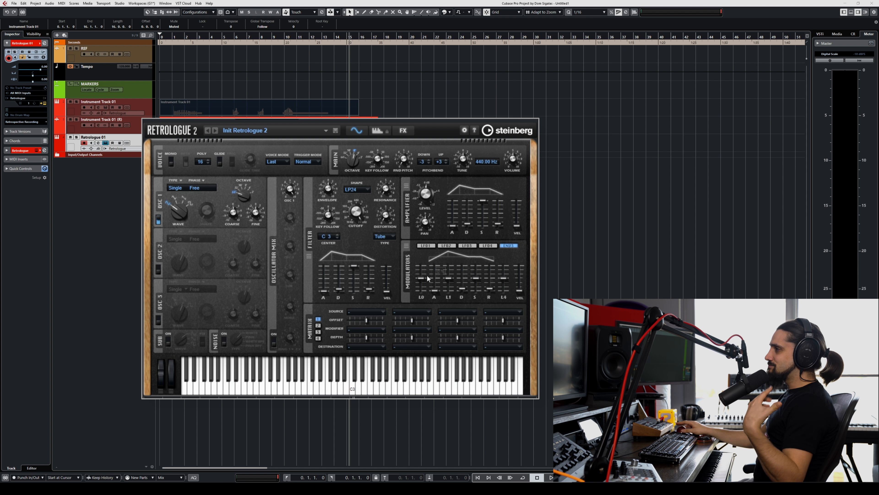
pyautogui.moveTo(419, 280); pyautogui.dragTo(421, 286)
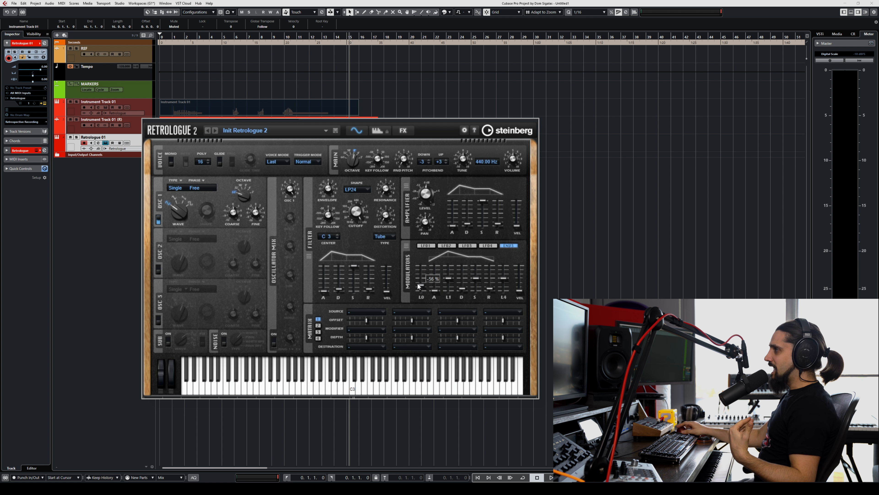
pyautogui.moveTo(504, 280); pyautogui.dragTo(500, 284)
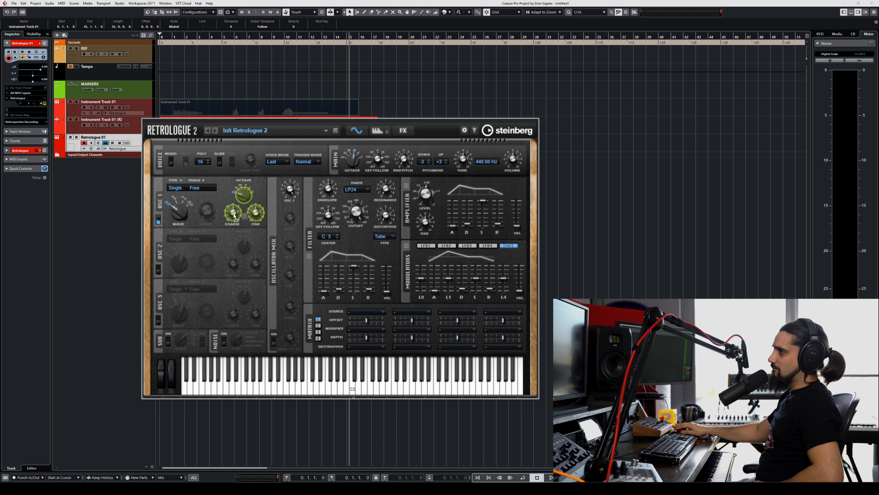
pyautogui.moveTo(234, 216); pyautogui.dragTo(234, 216)
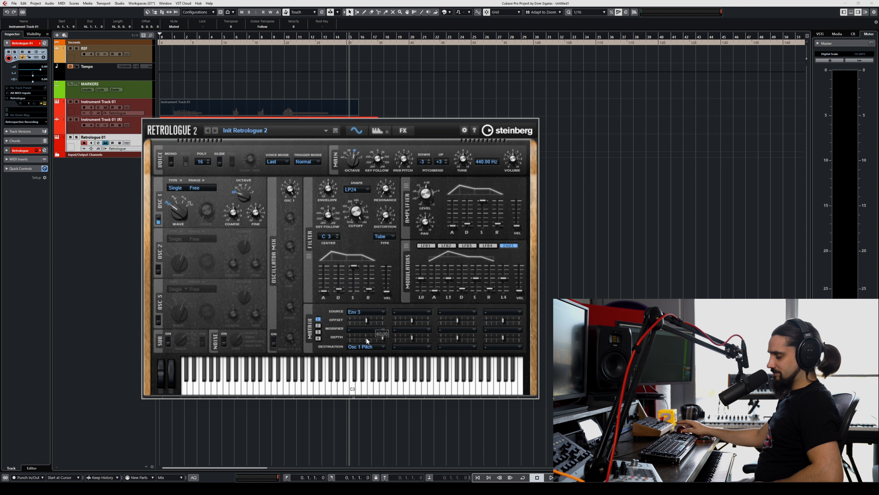
# Step: Set envelope 3's attack time to about 4278 ms and raise its attack level, decay and sustain fully
pyautogui.moveTo(421, 278)
pyautogui.mouseDown()
pyautogui.moveTo(432, 293)
pyautogui.moveTo(435, 274)
pyautogui.mouseUp()
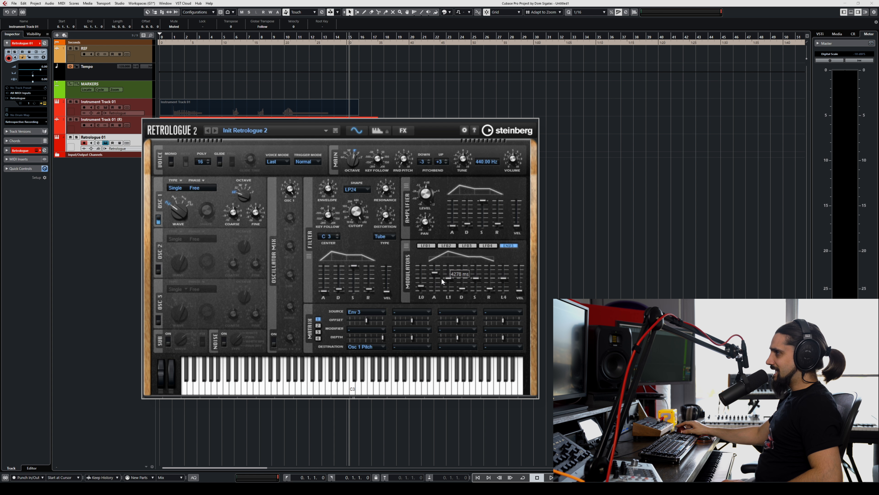
pyautogui.moveTo(451, 280)
pyautogui.mouseDown()
pyautogui.moveTo(450, 268)
pyautogui.moveTo(462, 266)
pyautogui.mouseUp()
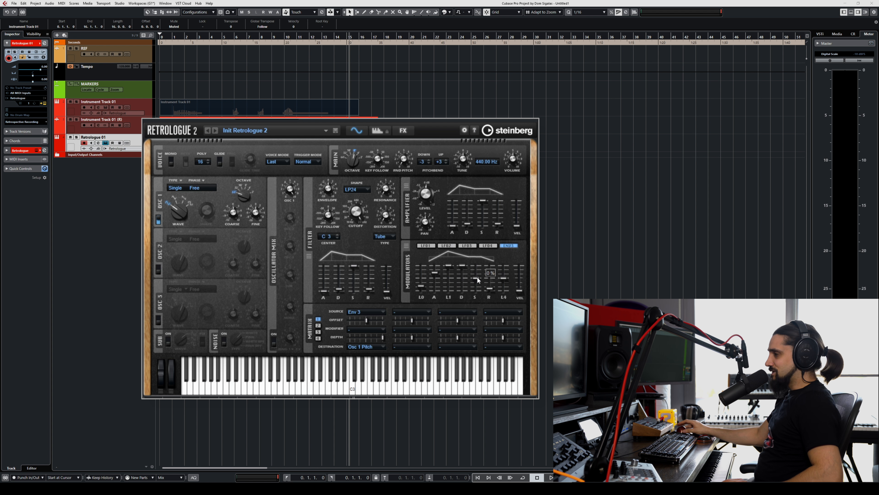
pyautogui.moveTo(477, 277); pyautogui.dragTo(475, 258)
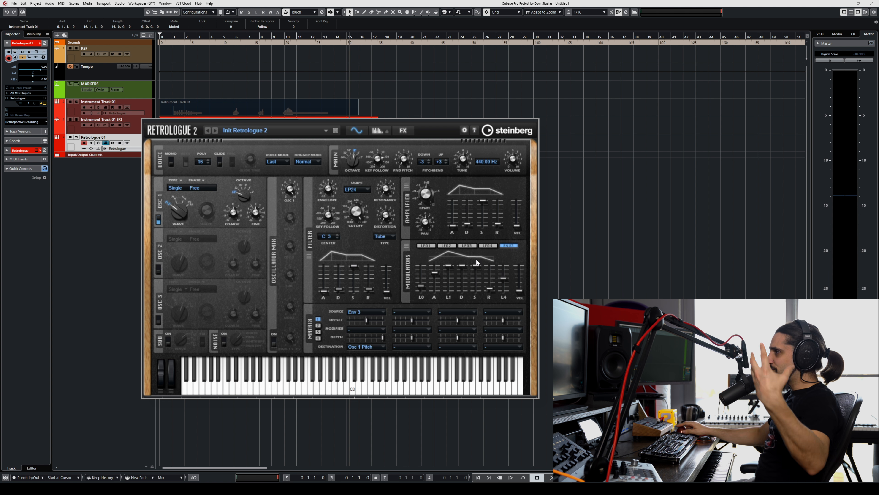
# Step: Lengthen the amplifier's and envelope 3's release times to about 1509 ms and adjust envelope 3's end level
pyautogui.moveTo(497, 225)
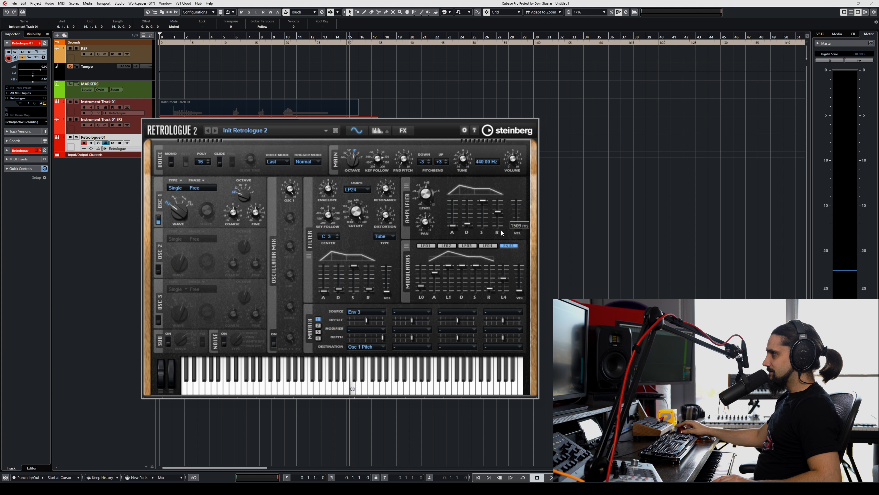
pyautogui.moveTo(505, 279)
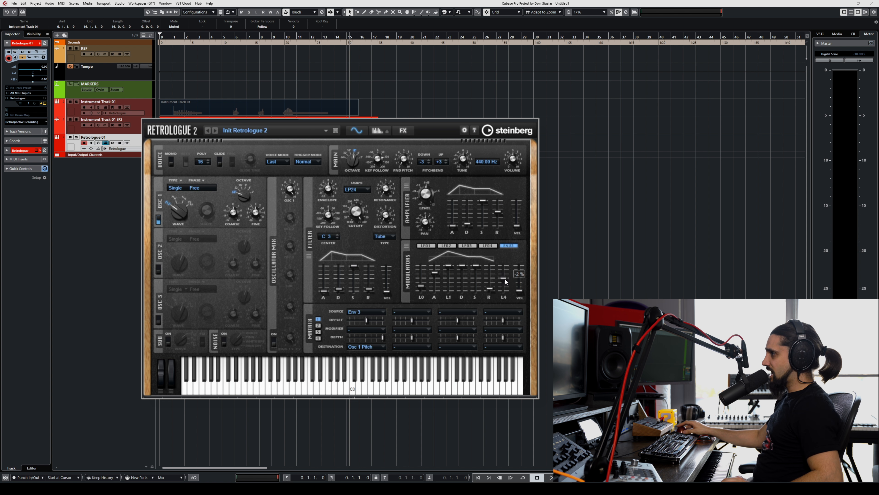
pyautogui.moveTo(488, 287); pyautogui.dragTo(490, 275)
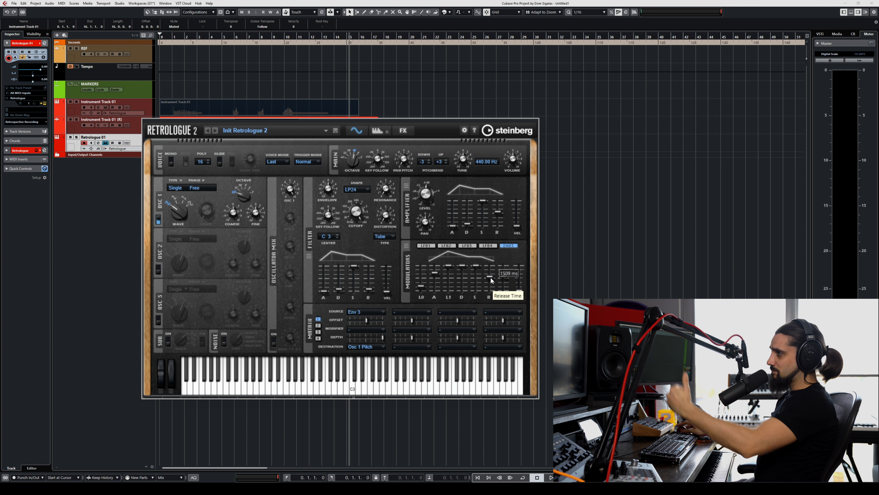
pyautogui.moveTo(503, 279); pyautogui.dragTo(502, 276)
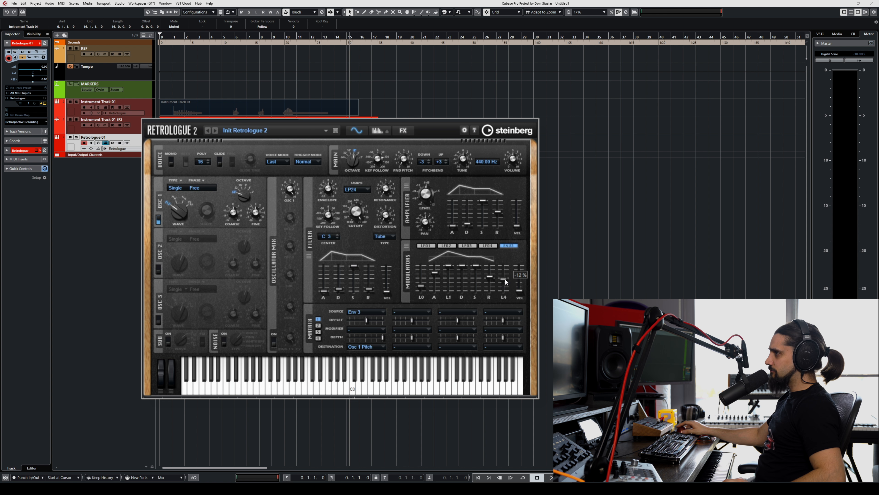
pyautogui.moveTo(505, 281); pyautogui.dragTo(504, 276)
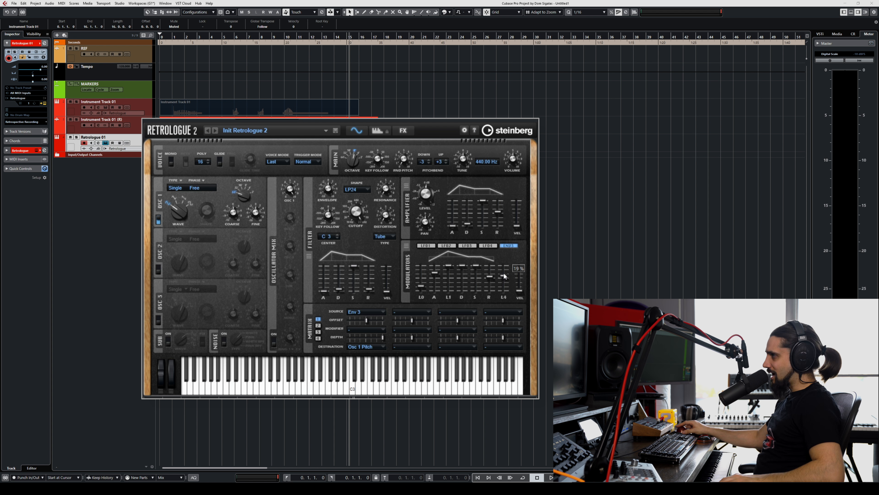
pyautogui.moveTo(504, 283); pyautogui.dragTo(504, 285)
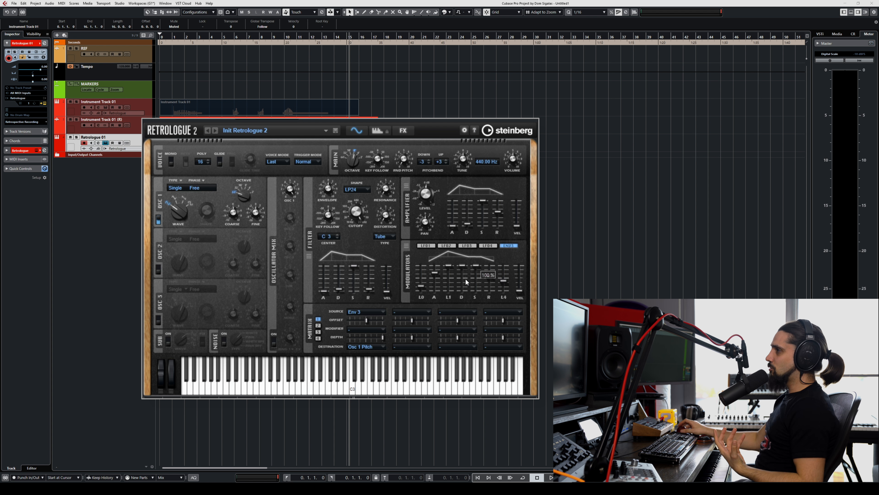
# Step: Turn on oscillator 2 as type Cross and route Env 3 to Osc 2 Pitch at maximum depth
pyautogui.click(158, 269)
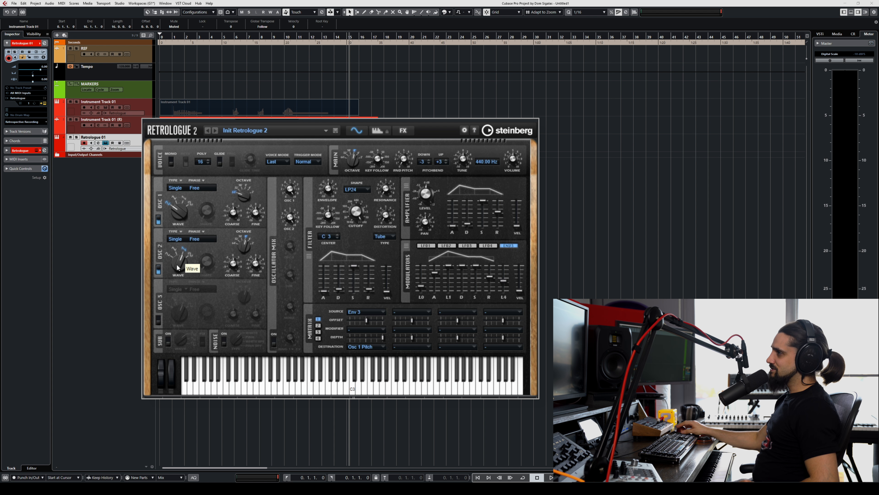
pyautogui.click(176, 239)
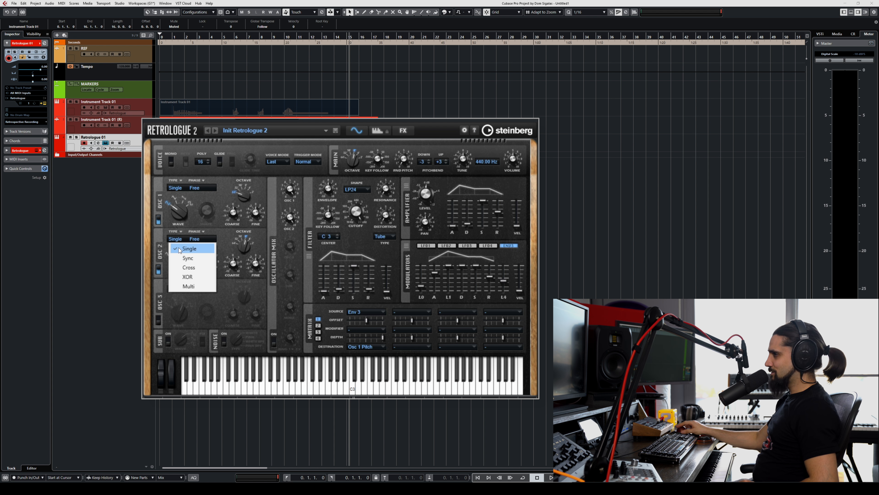
pyautogui.click(182, 268)
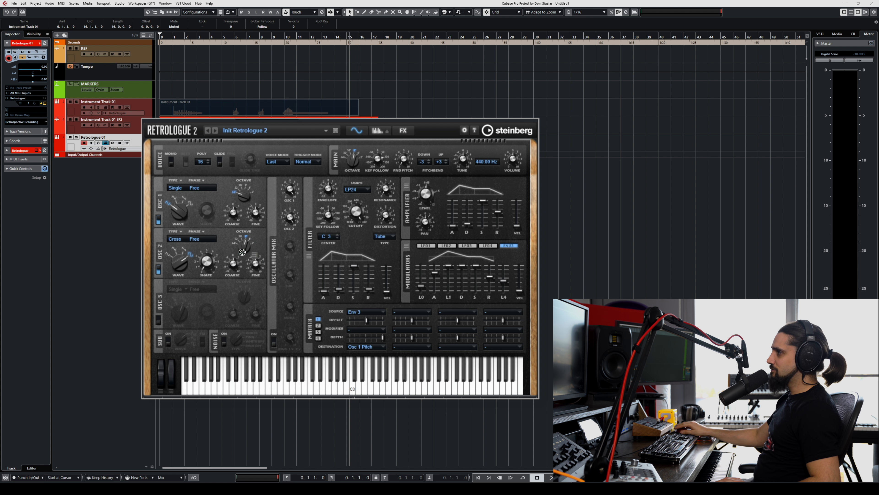
pyautogui.moveTo(234, 264); pyautogui.dragTo(234, 264)
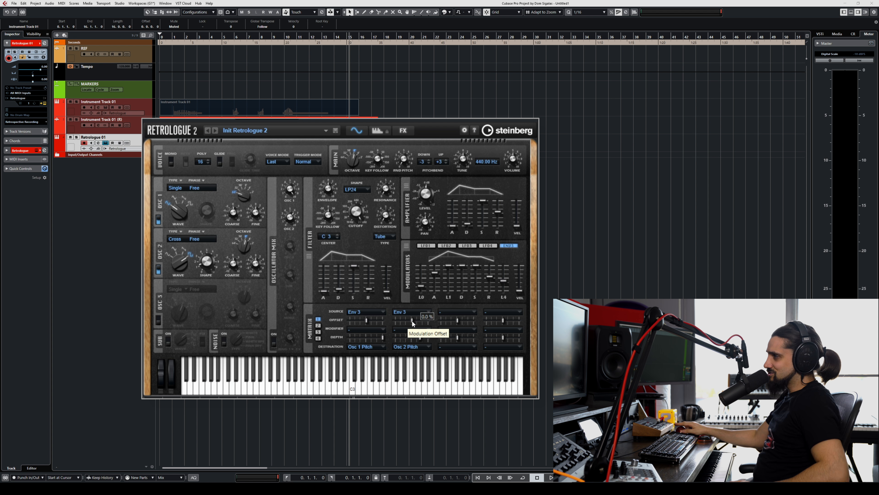
pyautogui.moveTo(412, 321); pyautogui.dragTo(406, 321)
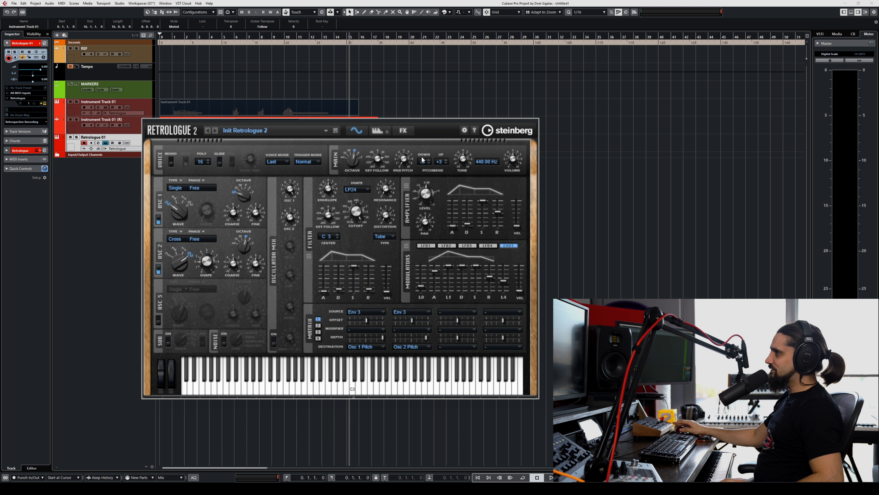
# Step: Turn on the delay with its mix at about 20 % and the reverb with its mix lowered below 50 %
pyautogui.click(397, 131)
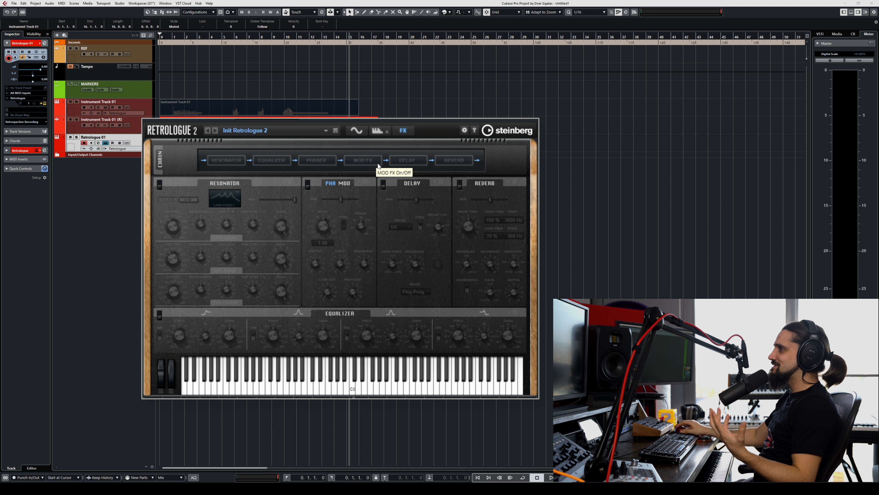
pyautogui.click(383, 184)
pyautogui.moveTo(418, 198); pyautogui.dragTo(409, 199)
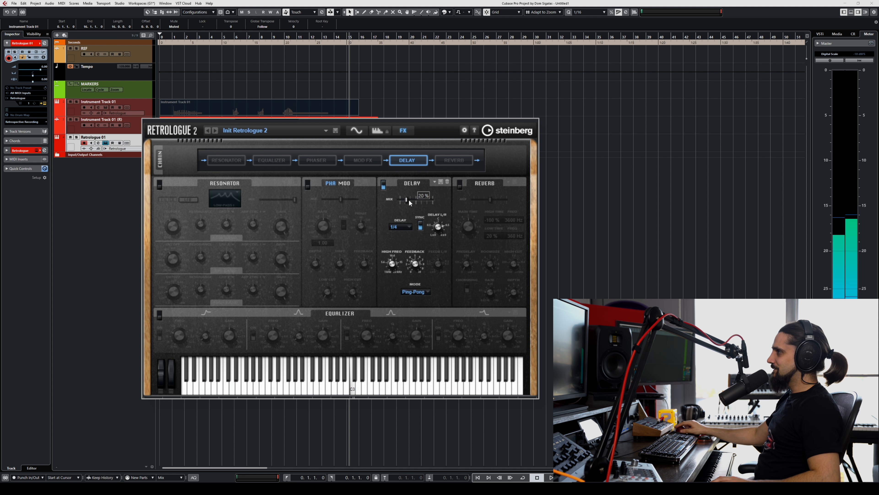
pyautogui.click(460, 184)
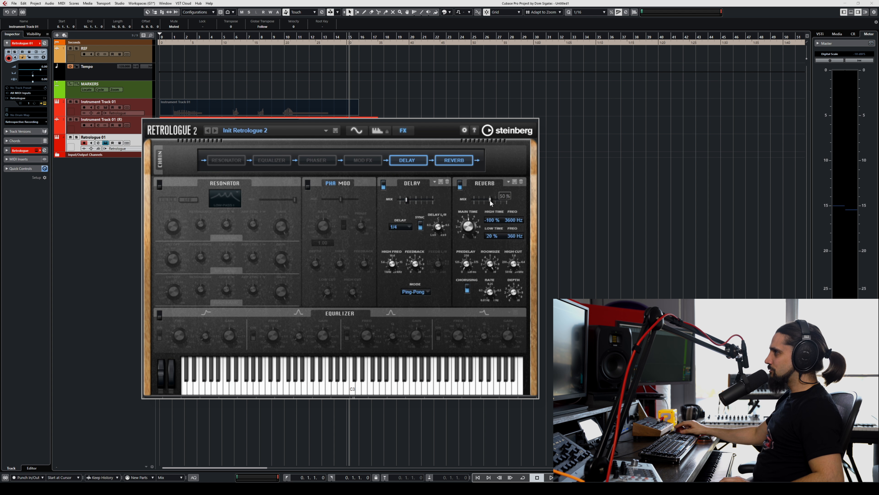
pyautogui.moveTo(482, 200); pyautogui.dragTo(476, 200)
# Step: Turn on oscillator 3 with a different waveform, set its type to Multi with the number at 2.3, and adjust its detune and coarse tuning
pyautogui.click(357, 130)
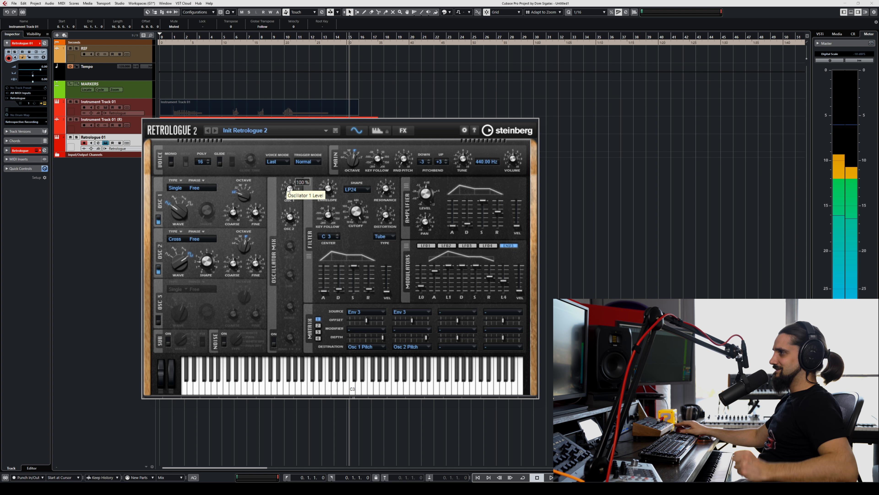
pyautogui.click(159, 320)
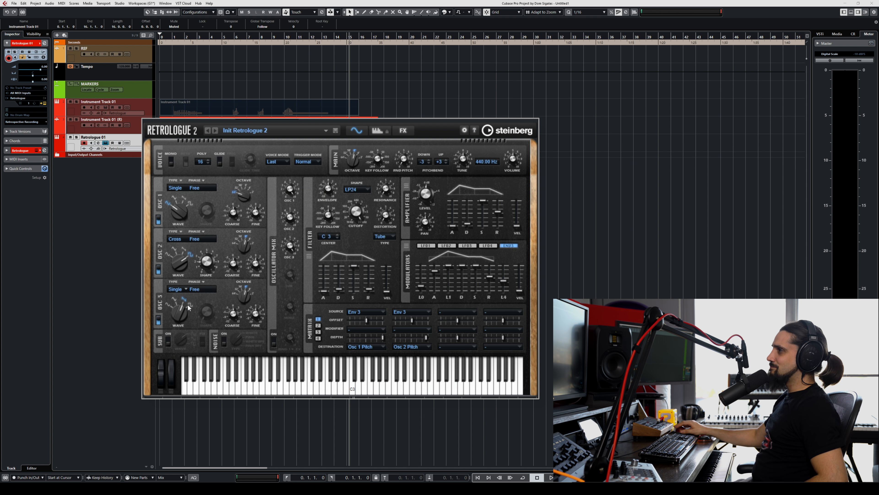
pyautogui.moveTo(188, 312); pyautogui.dragTo(183, 289)
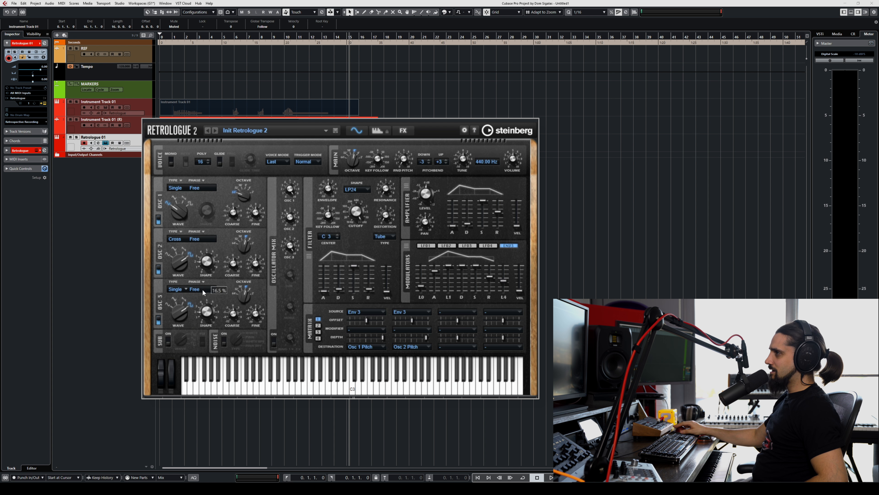
pyautogui.click(178, 289)
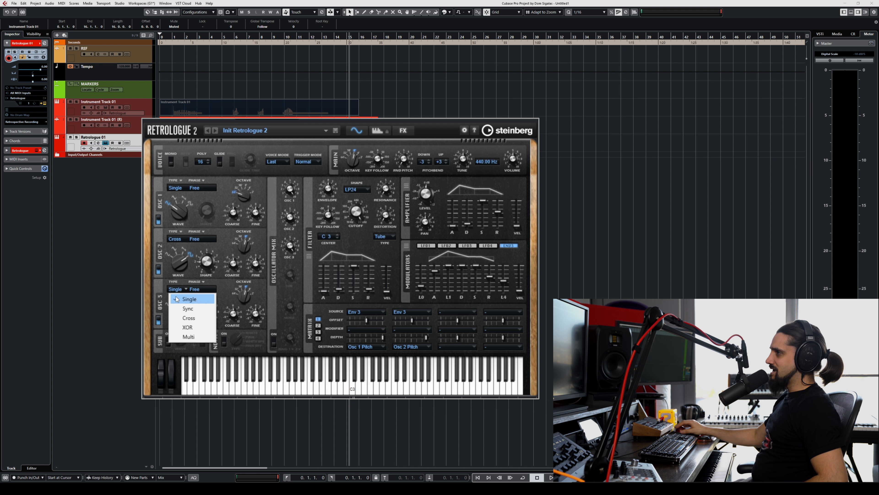
pyautogui.click(188, 337)
pyautogui.moveTo(222, 290); pyautogui.dragTo(223, 280)
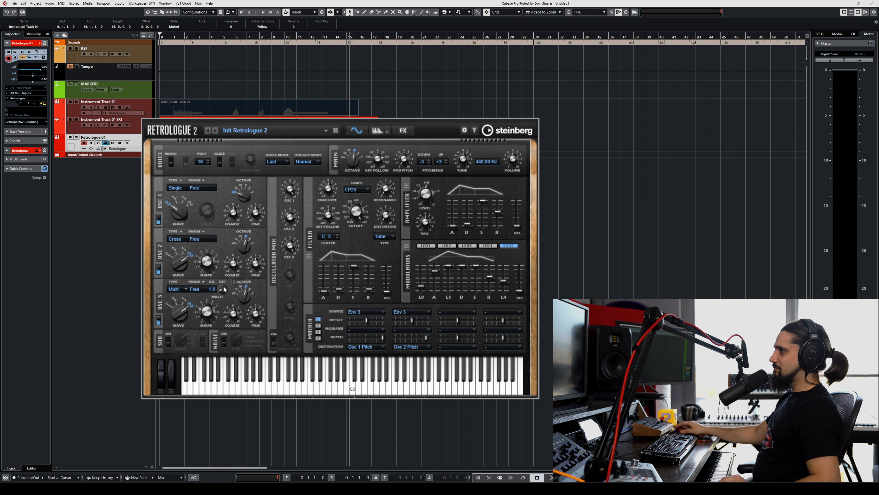
pyautogui.moveTo(222, 282); pyautogui.dragTo(222, 282)
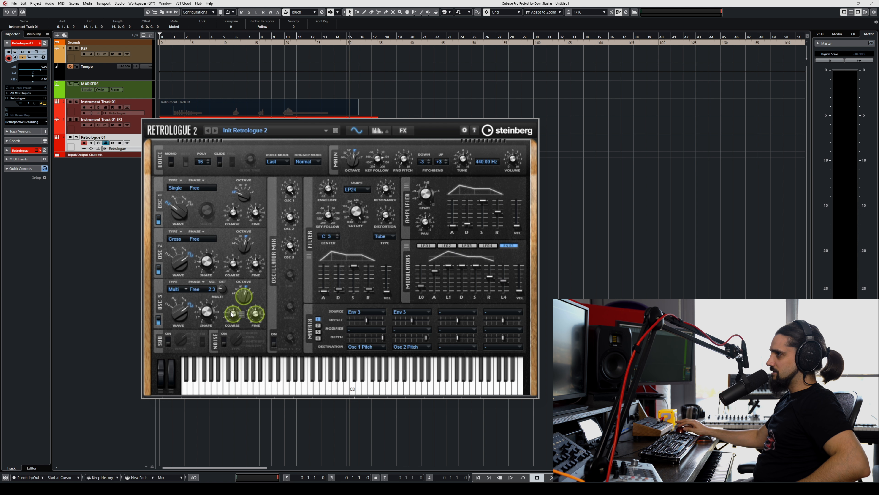
pyautogui.moveTo(232, 315); pyautogui.dragTo(231, 314)
# Step: Route Env 3 to Osc 3 Pitch in the modulation matrix with a high positive depth and a lowered offset
pyautogui.moveTo(465, 336); pyautogui.dragTo(467, 342)
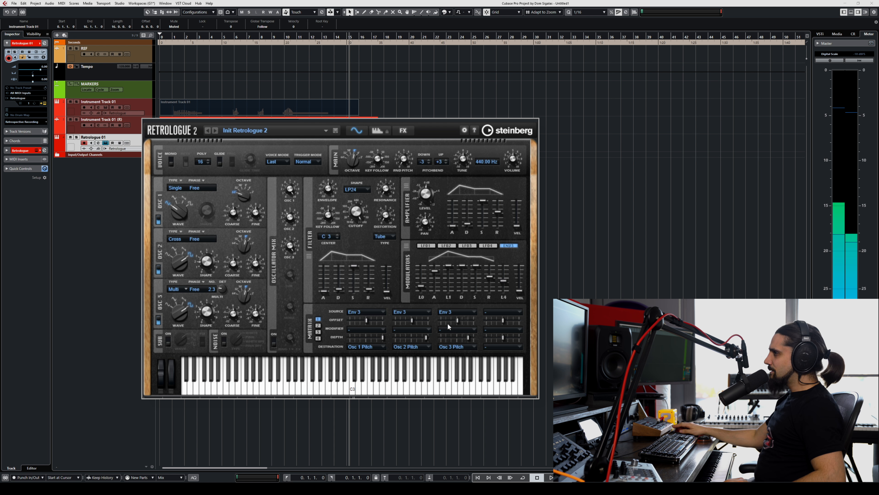
pyautogui.moveTo(457, 322); pyautogui.dragTo(449, 325)
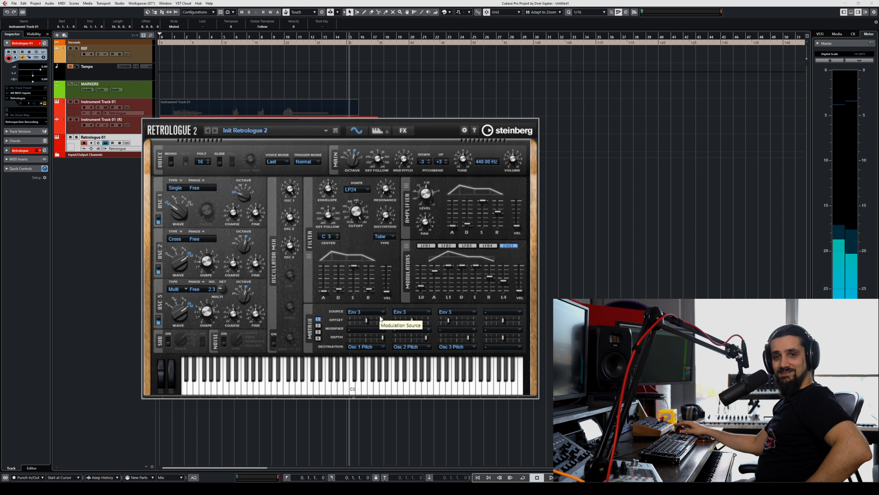
# Step: Shorten envelope 3's release time and reduce the amplifier's release to about 90 ms
pyautogui.moveTo(489, 277); pyautogui.dragTo(488, 299)
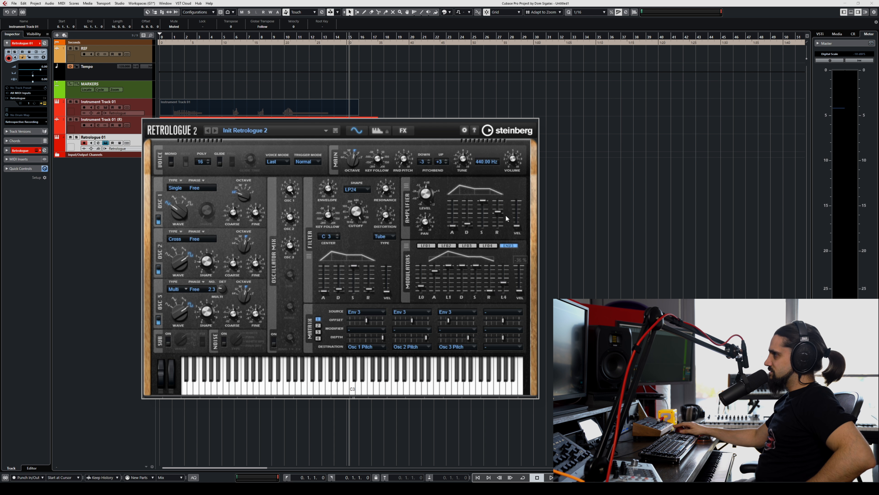
pyautogui.moveTo(498, 215)
pyautogui.mouseDown()
pyautogui.moveTo(497, 238)
pyautogui.moveTo(498, 222)
pyautogui.mouseUp()
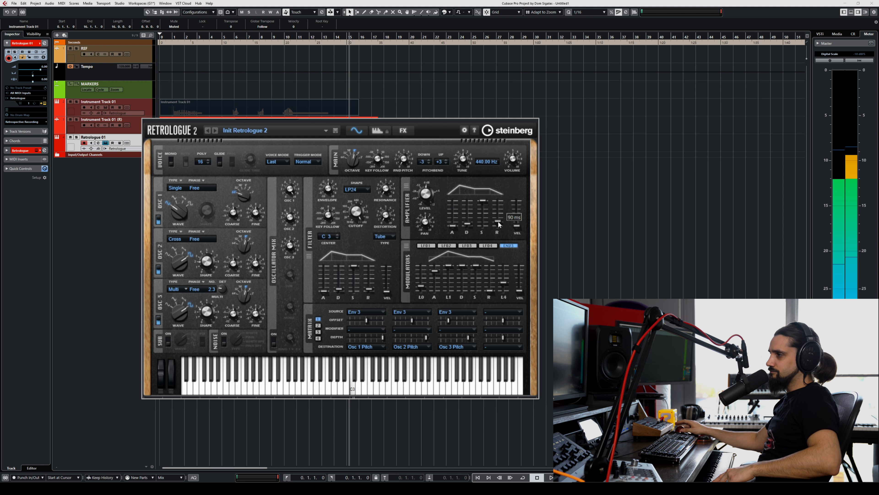